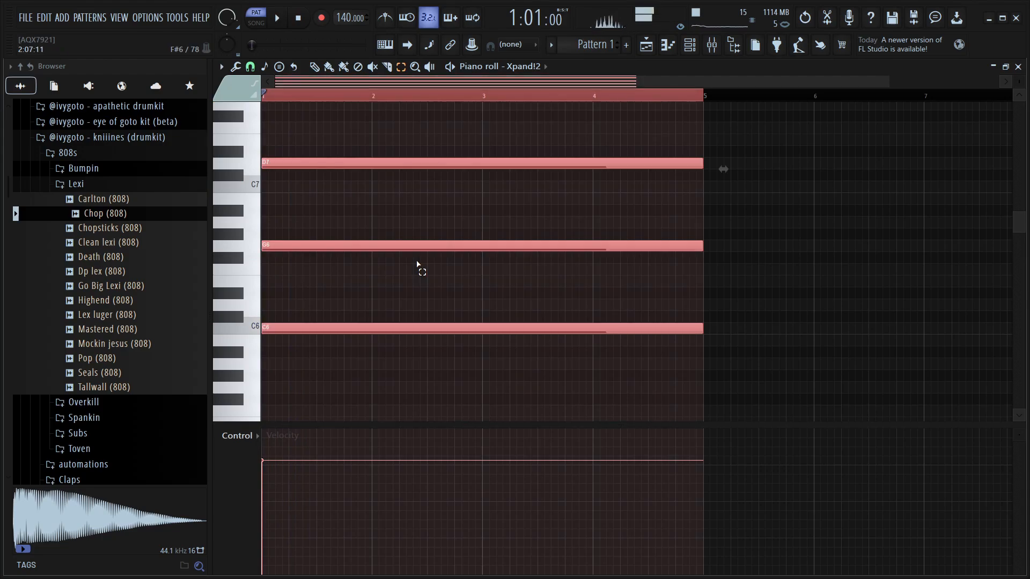
Transpose the selected chord notes down and play the pattern back to preview it
key("ctrl+Down")
key("space")
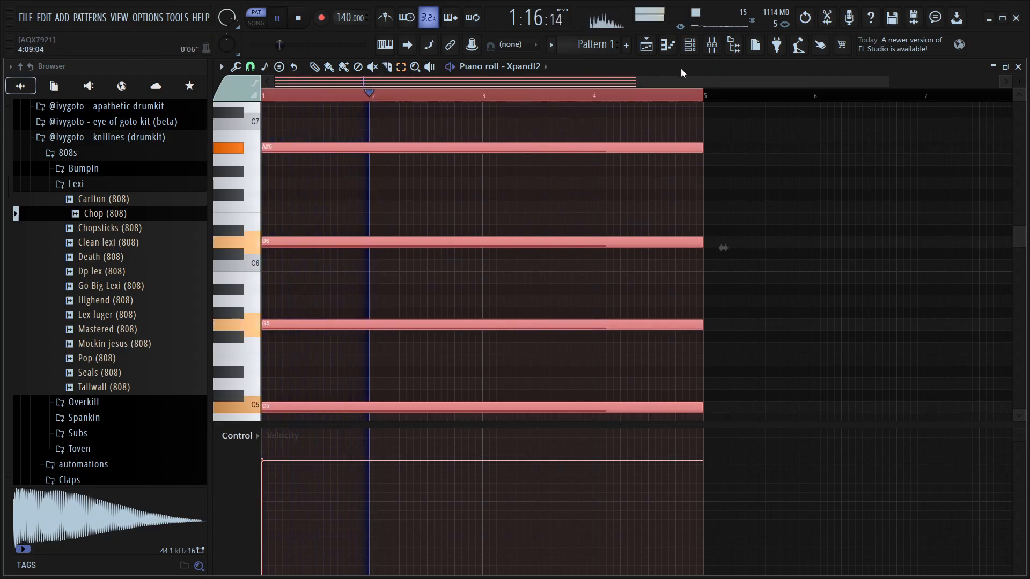
key("space")
Open the piano roll of the Xpand!2 #2 channel and paste the chord into it
key("F7")
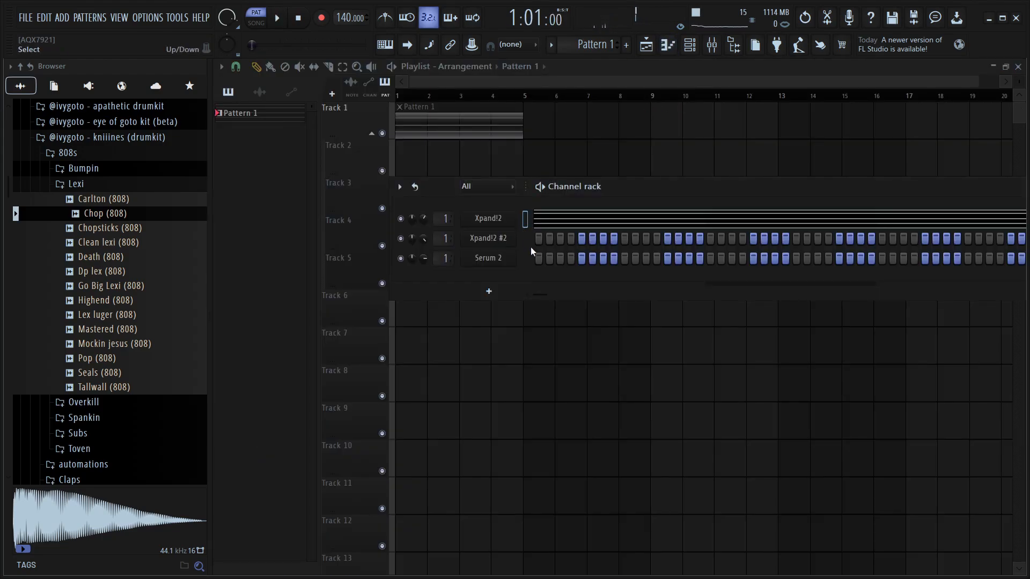
left_click(525, 244)
key("F7")
key("ctrl+v")
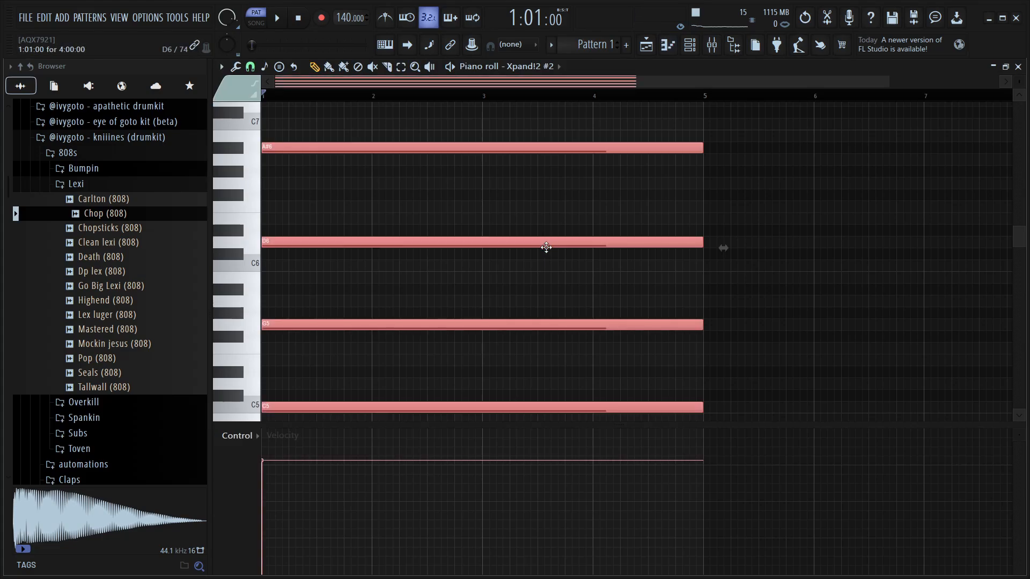
Arpeggiate the pasted chord with the Trance 4 pattern, Alternate mode and range 2, then play it back
key("alt+a")
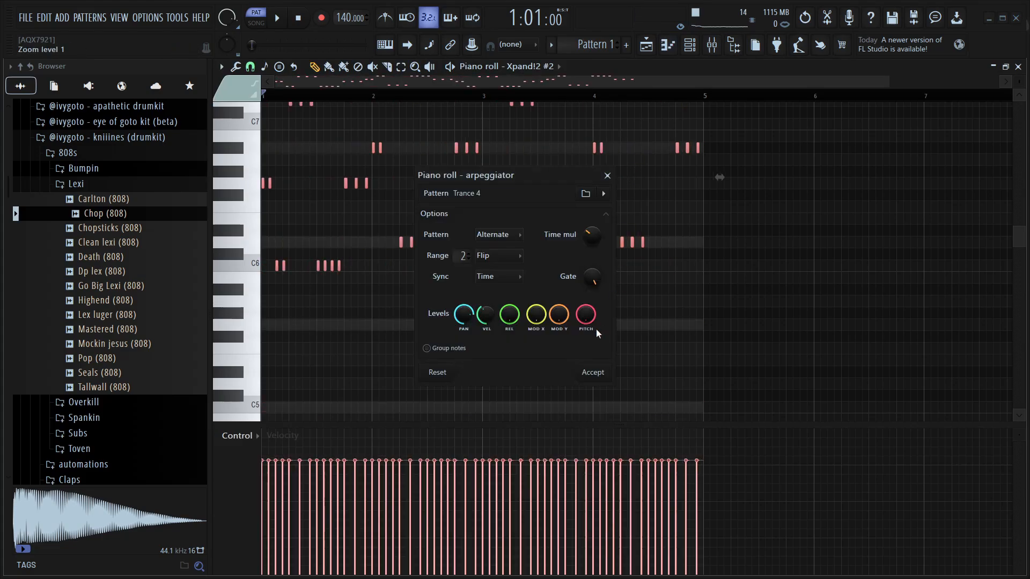
left_click(594, 371)
key("space")
scroll(531, 326, "up", 2)
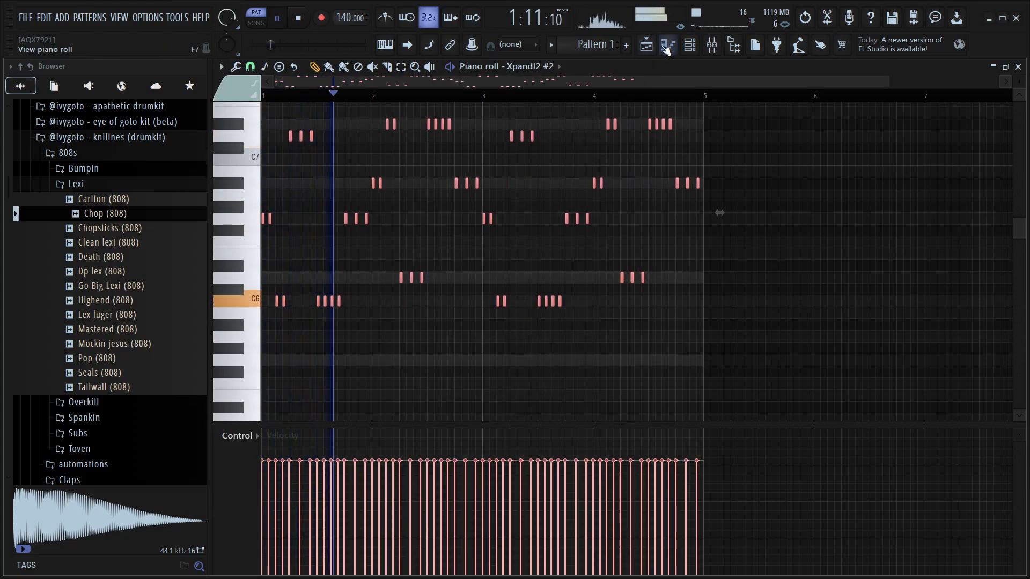
Lower the Xpand!2 channel volume slightly while the arpeggio plays, then close the piano roll and stop playback
key("F6")
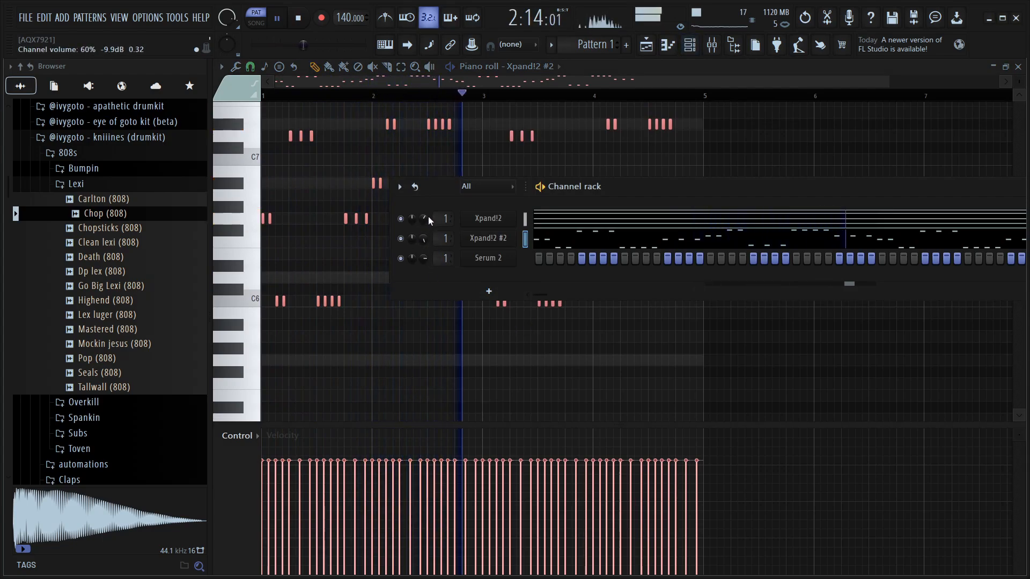
left_click_drag(423, 219, 423, 215)
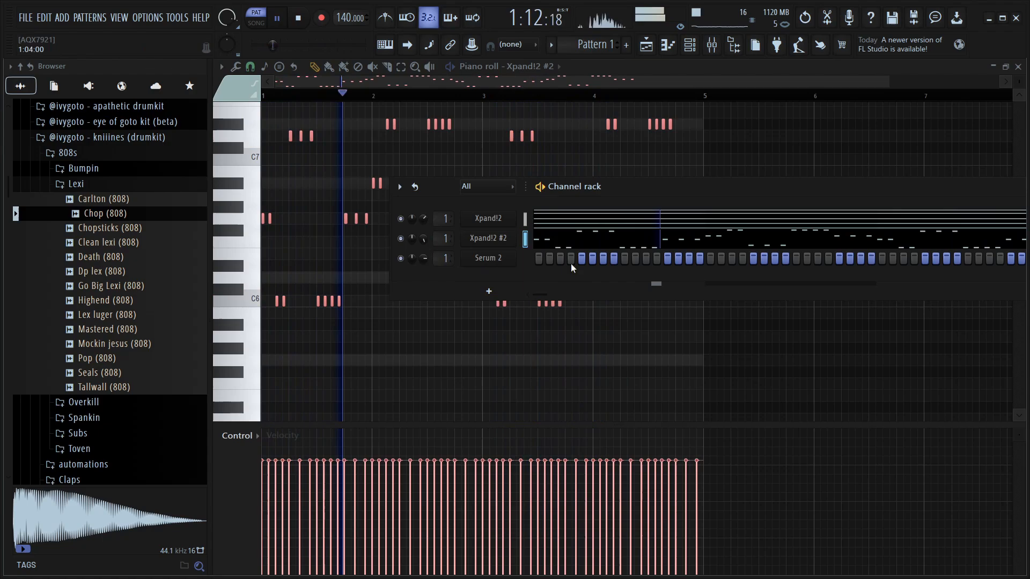
left_click(1018, 68)
key("F6")
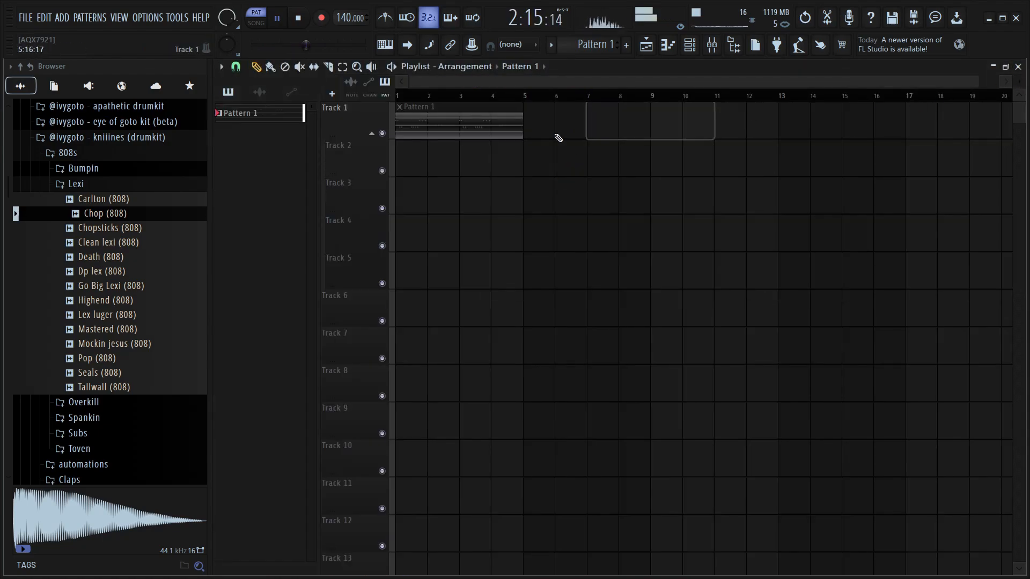
key("space")
Select everything in the playlist and consolidate it into a rendered audio clip
key("ctrl+a")
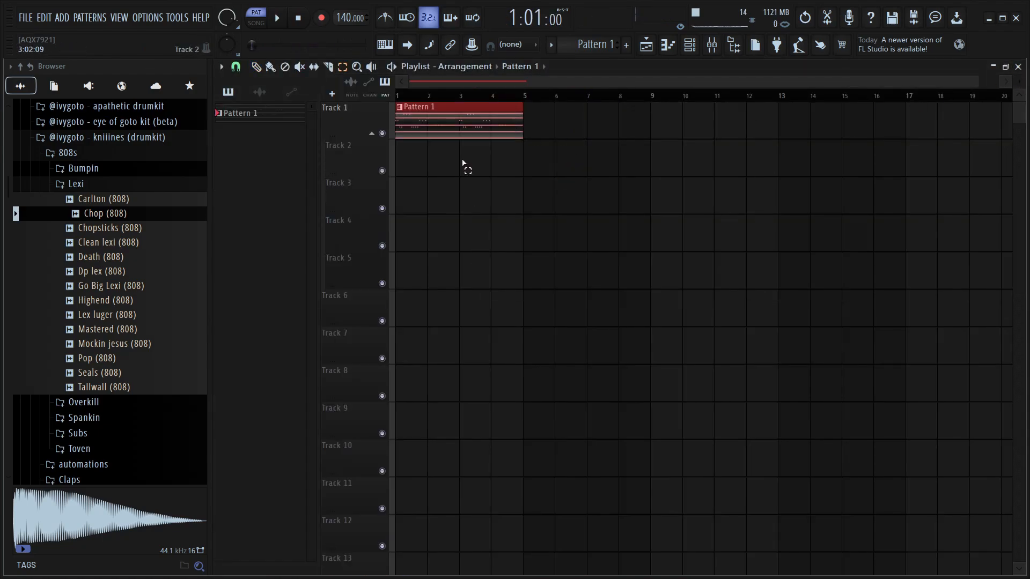
key("ctrl+alt+c")
left_click(648, 475)
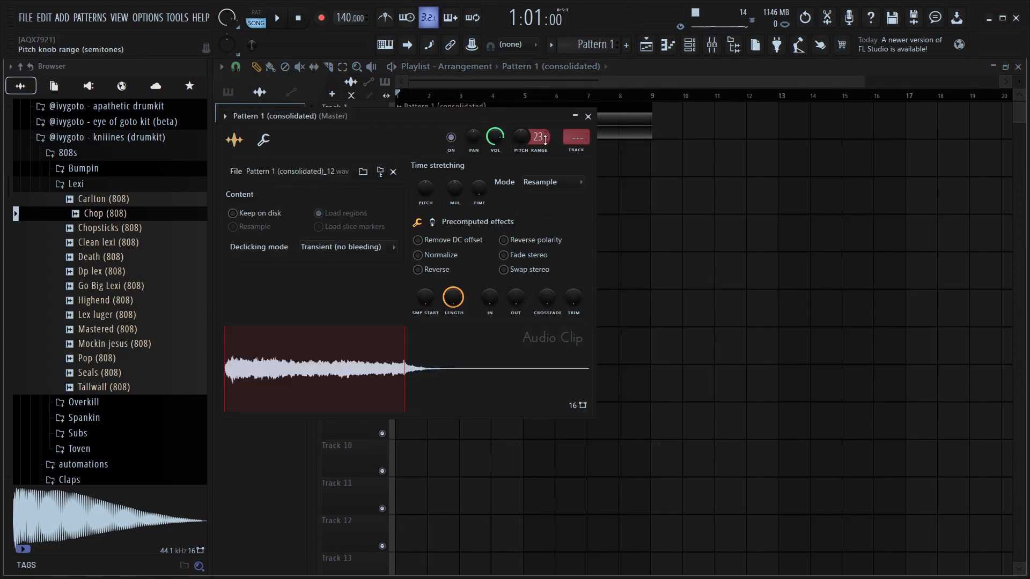
Set the consolidated audio clip's pitch range to 24 semitones and close its settings
left_click_drag(537, 140, 533, 145)
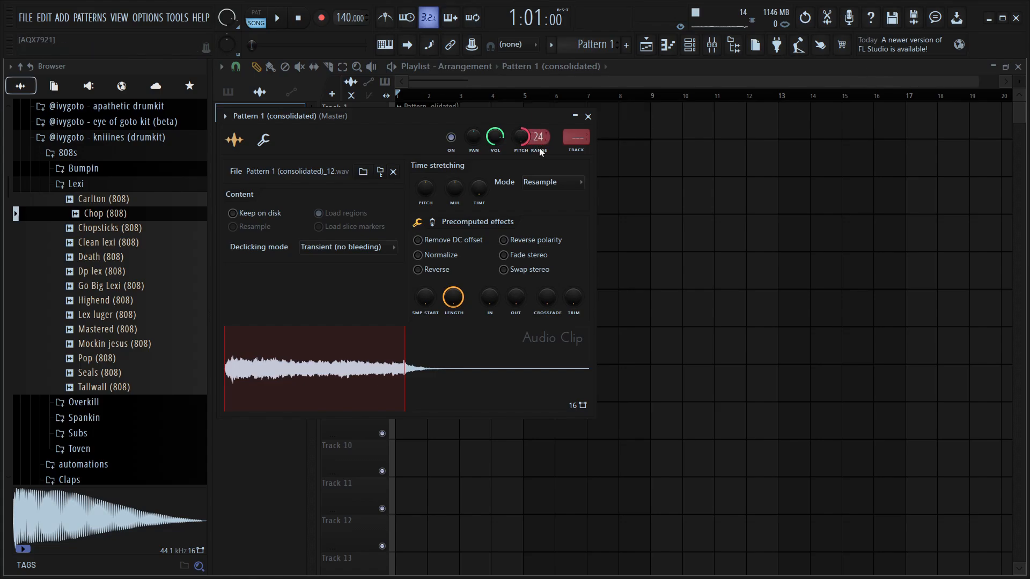
key("space")
left_click(588, 116)
Consolidate the audio clip again and start rendering it to a new audio file
left_click(439, 133)
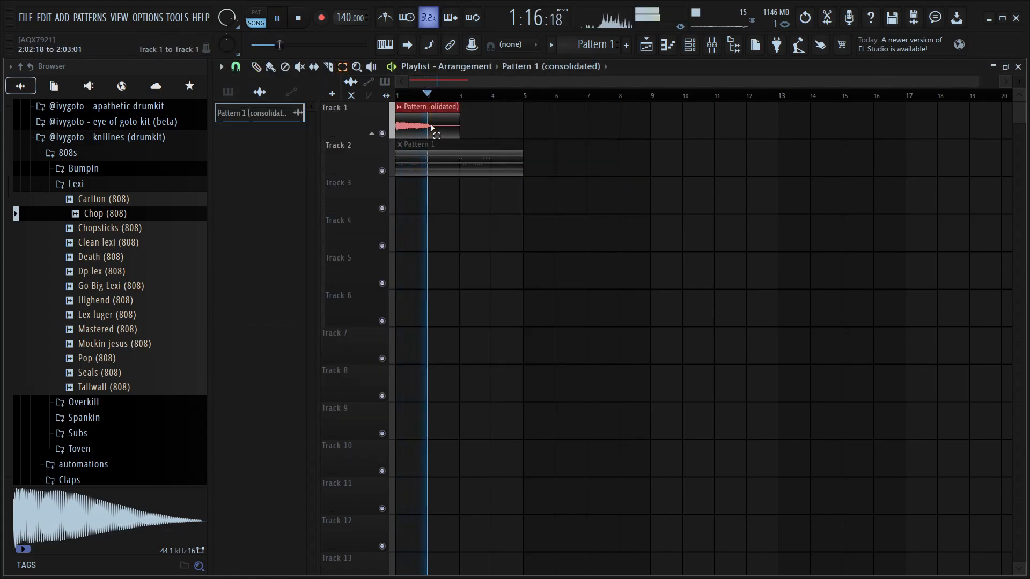
key("space")
key("ctrl+alt+c")
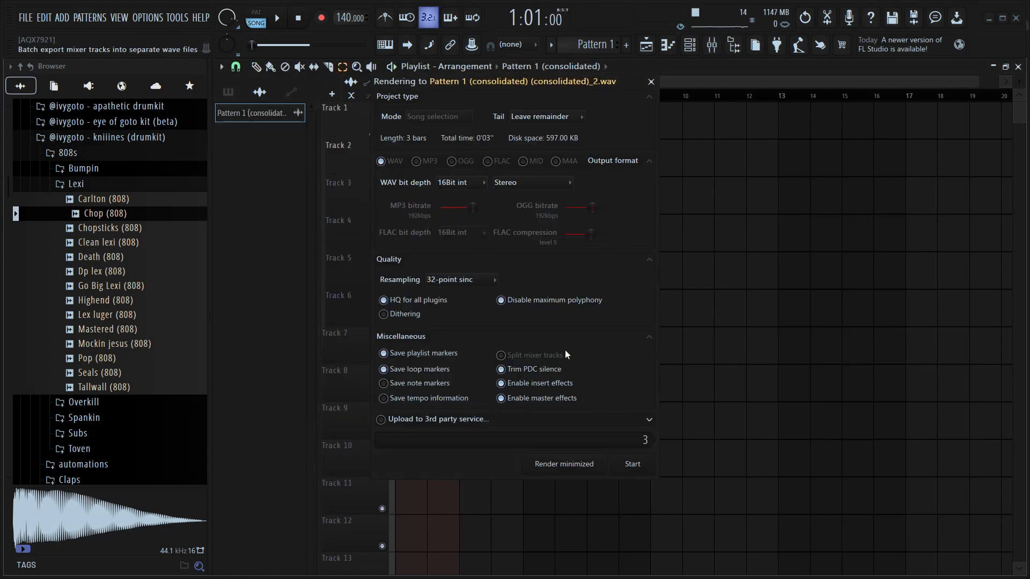
left_click(655, 469)
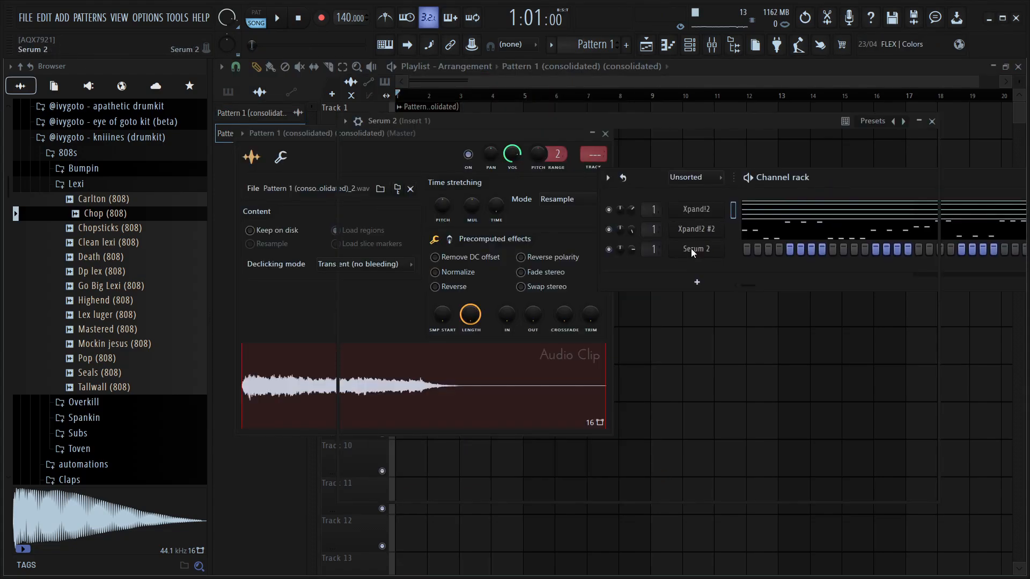
Open Serum 2, switch Osc A to Spectral mode and load the consolidated audio clip into it
left_click(691, 249)
left_click(442, 170)
left_click(427, 236)
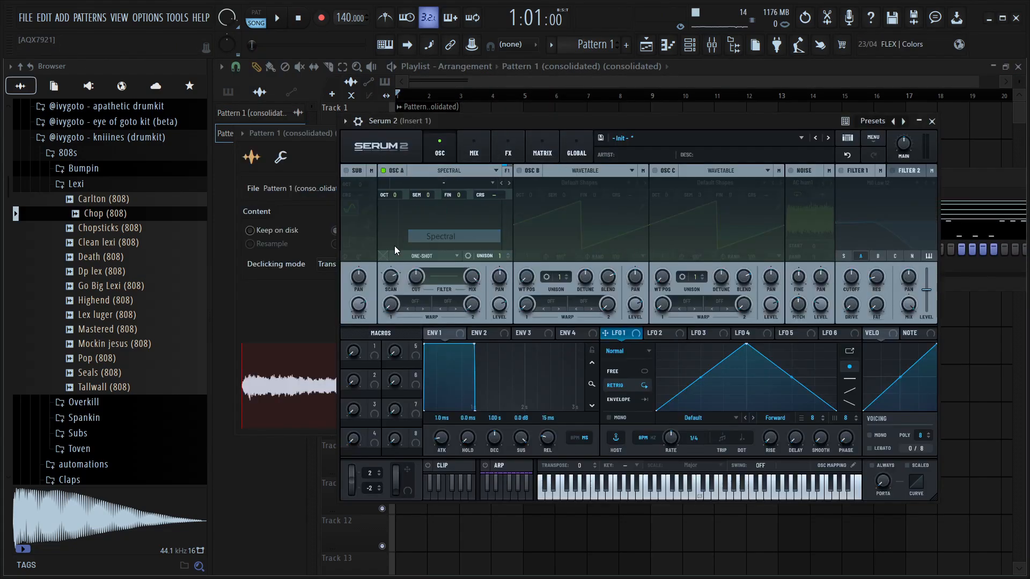
left_click_drag(304, 372, 497, 233)
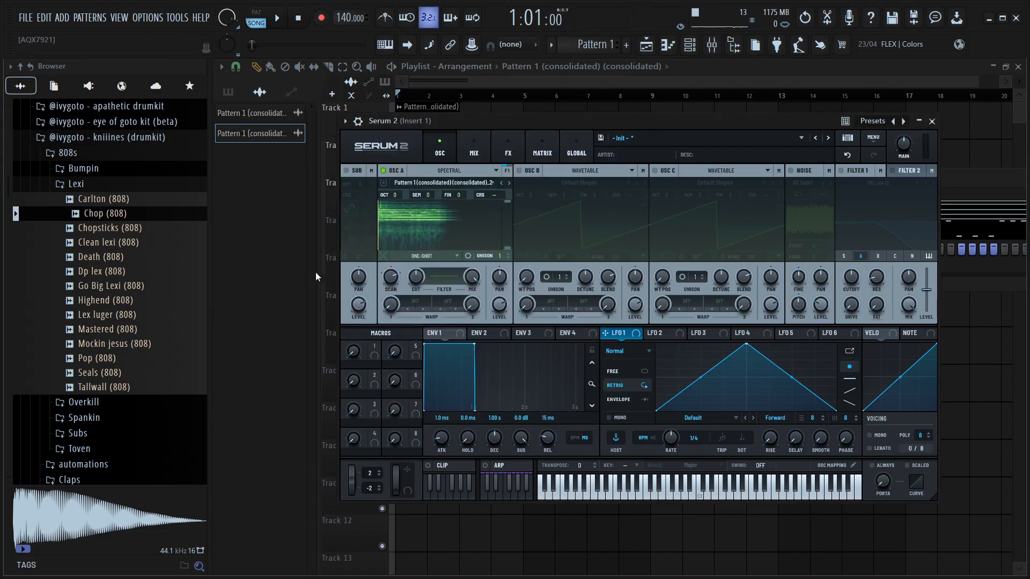
left_click_drag(509, 246, 510, 206)
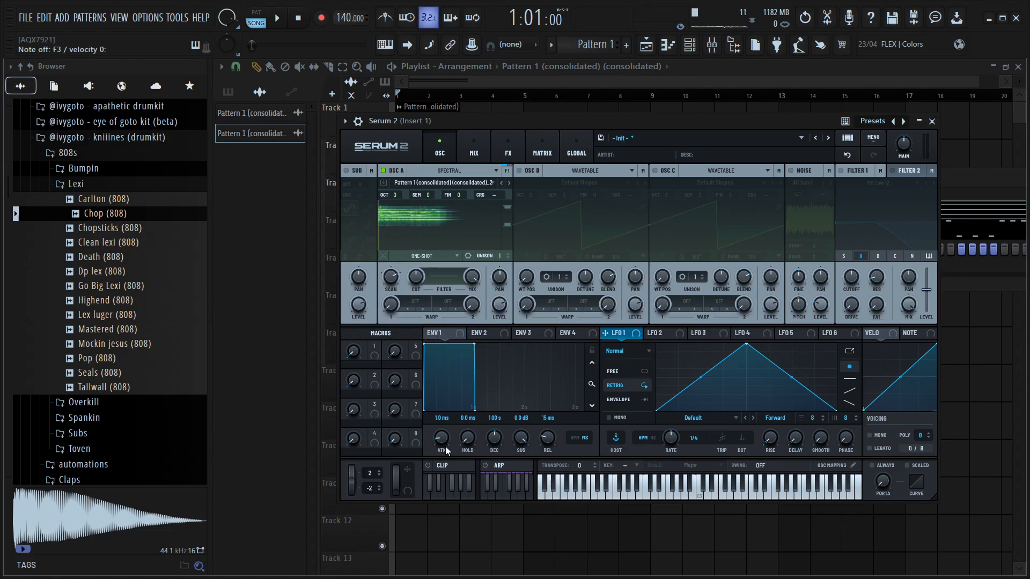
Shape ENV1 with a 334 ms attack, 732 ms decay, -10.7 dB sustain and 913 ms release
left_click_drag(446, 438, 456, 419)
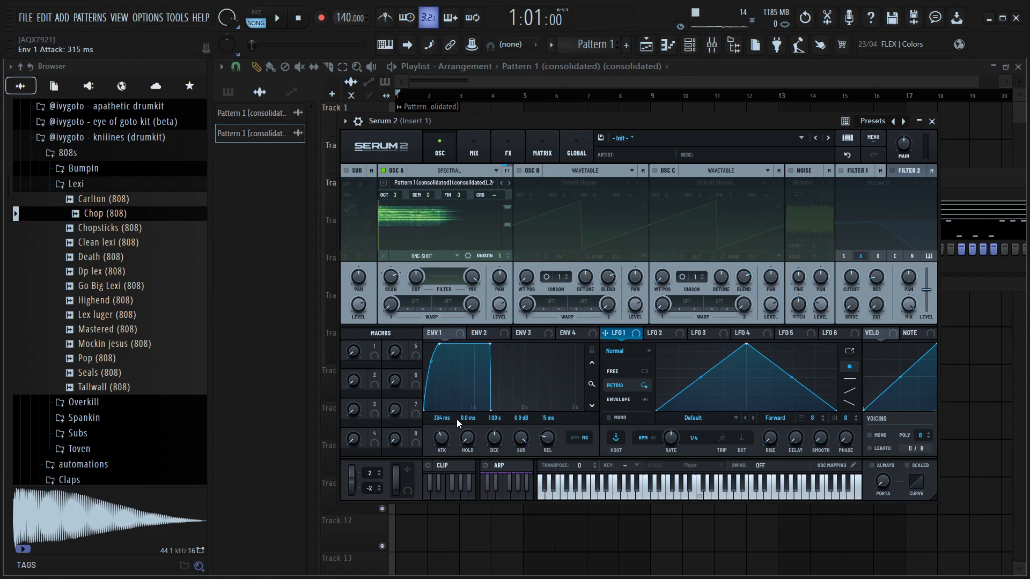
left_click_drag(490, 344, 477, 382)
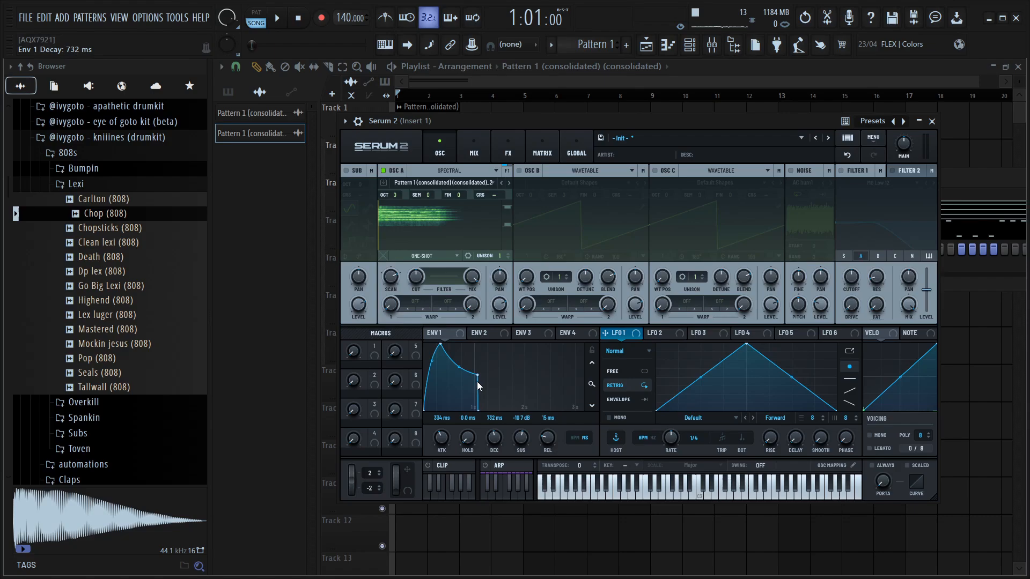
left_click_drag(548, 445, 564, 430)
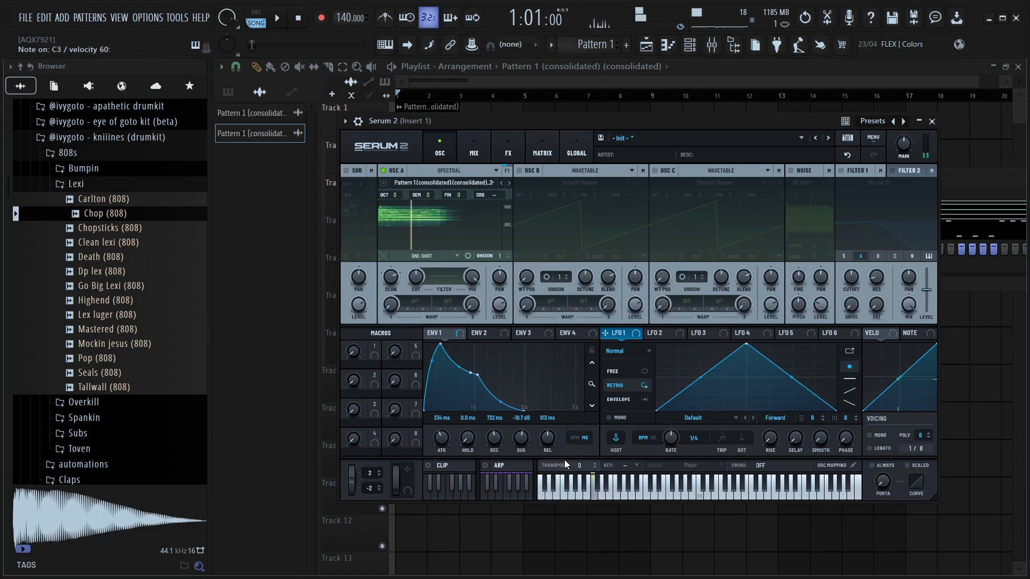
left_click(449, 170)
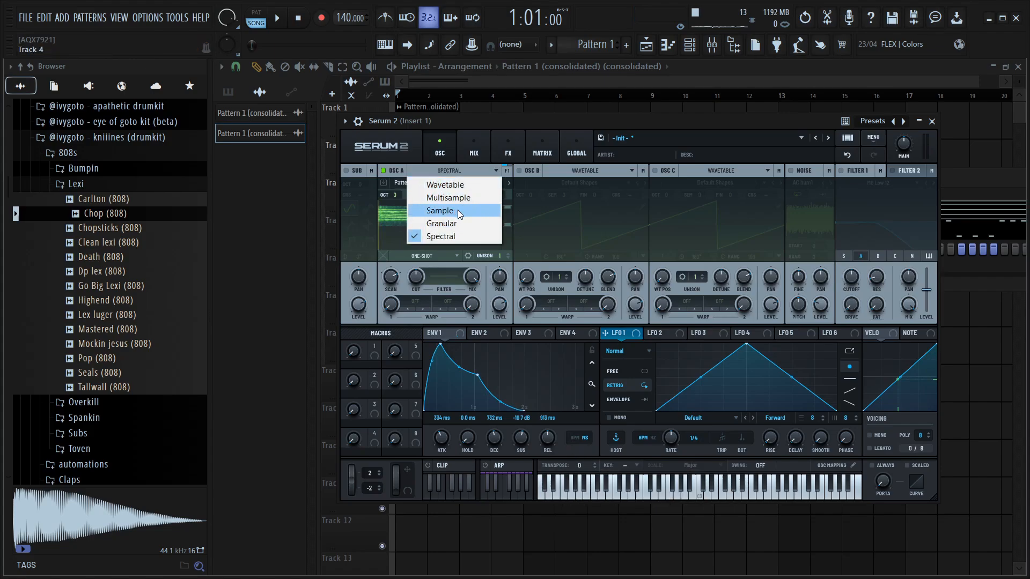
left_click(458, 211)
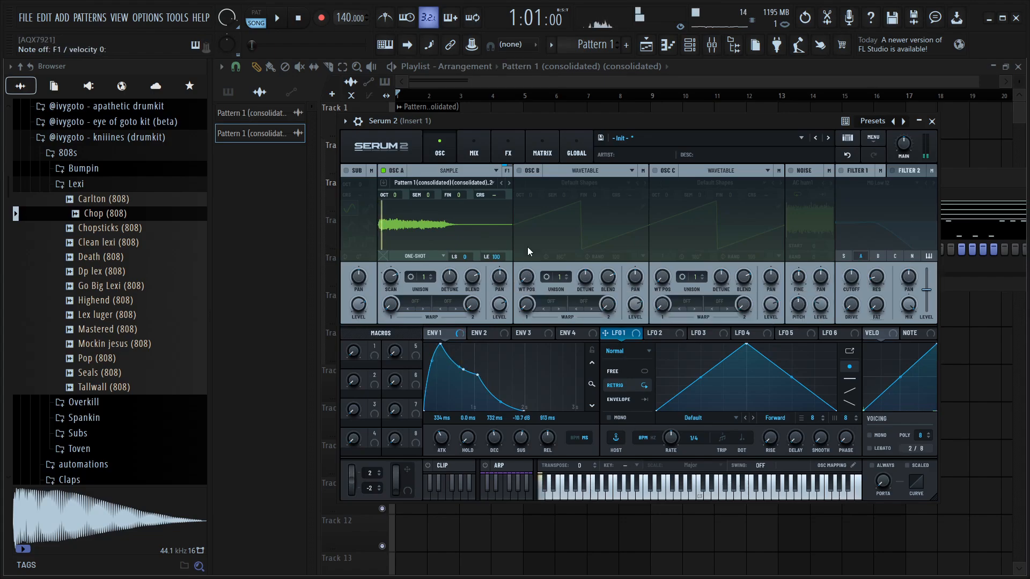
left_click(461, 170)
left_click(448, 236)
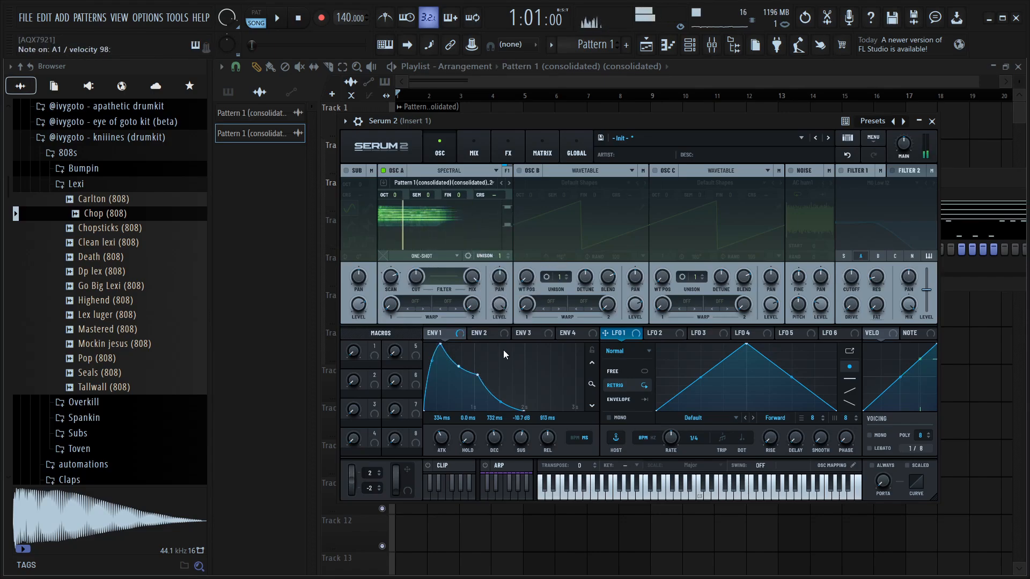
Adjust ENV1 to a 766 ms decay, -7.1 dB sustain and 3.27 s release
left_click_drag(481, 371, 482, 367)
left_click_drag(549, 445, 550, 437)
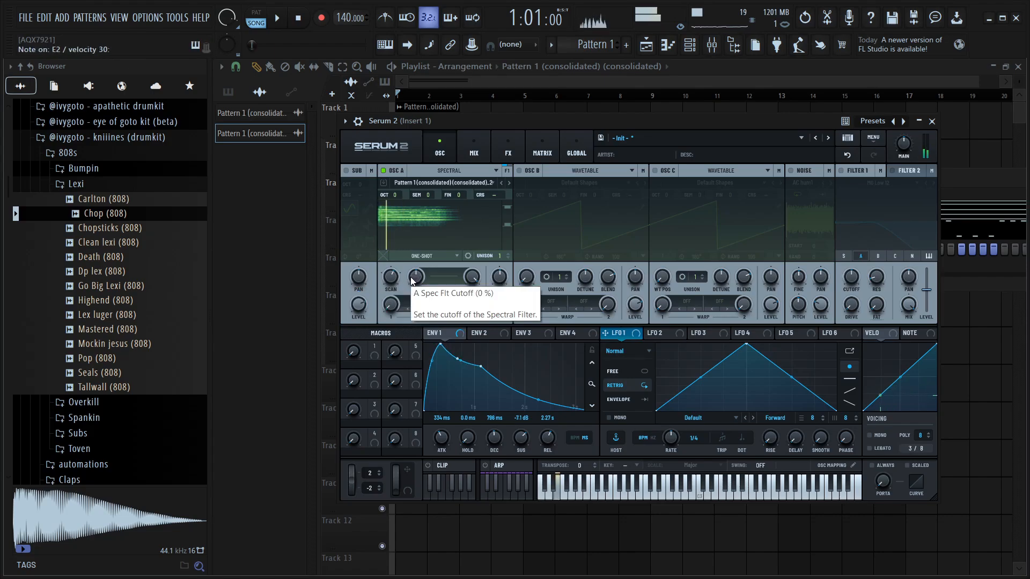
Lower Osc A's spectral high-frequency limit to about 6904 Hz
left_click(476, 154)
left_click(441, 153)
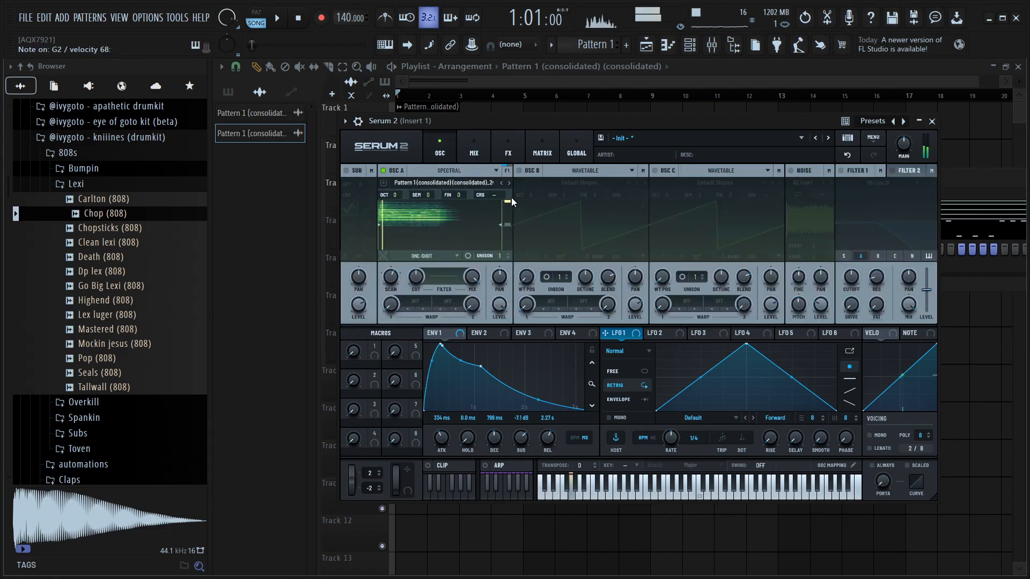
left_click_drag(510, 198, 508, 210)
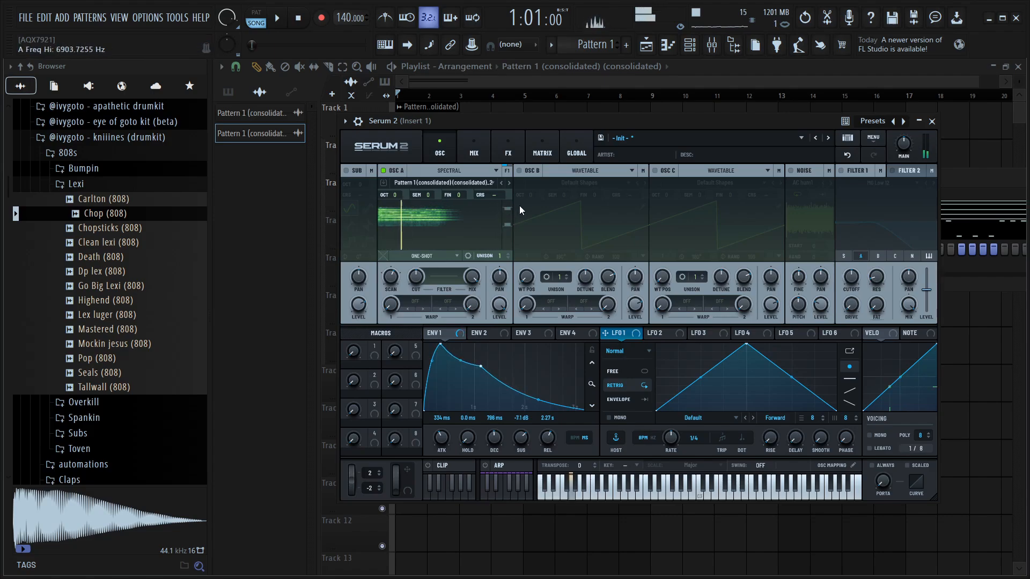
Open the FX section and add a Chorus effect
left_click(478, 143)
left_click(492, 148)
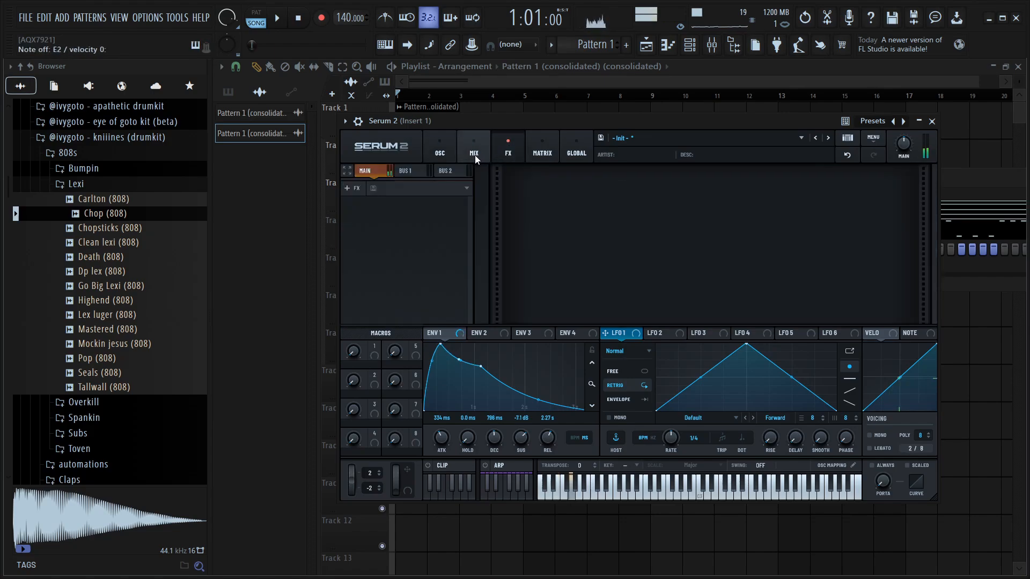
left_click(351, 187)
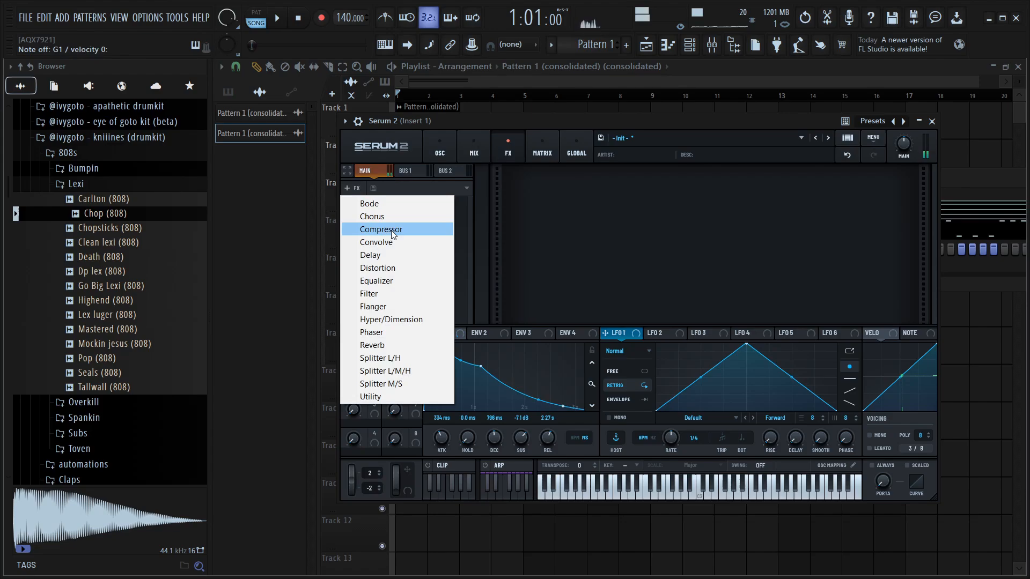
left_click(411, 218)
Add a Delay effect below the chorus
mouse_move(891, 193)
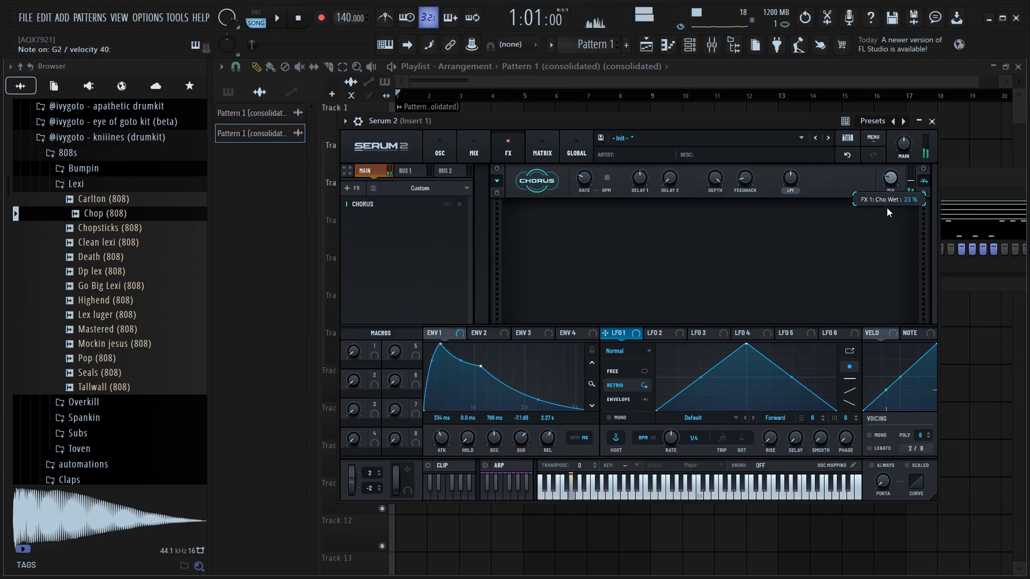
left_click(354, 188)
left_click(375, 255)
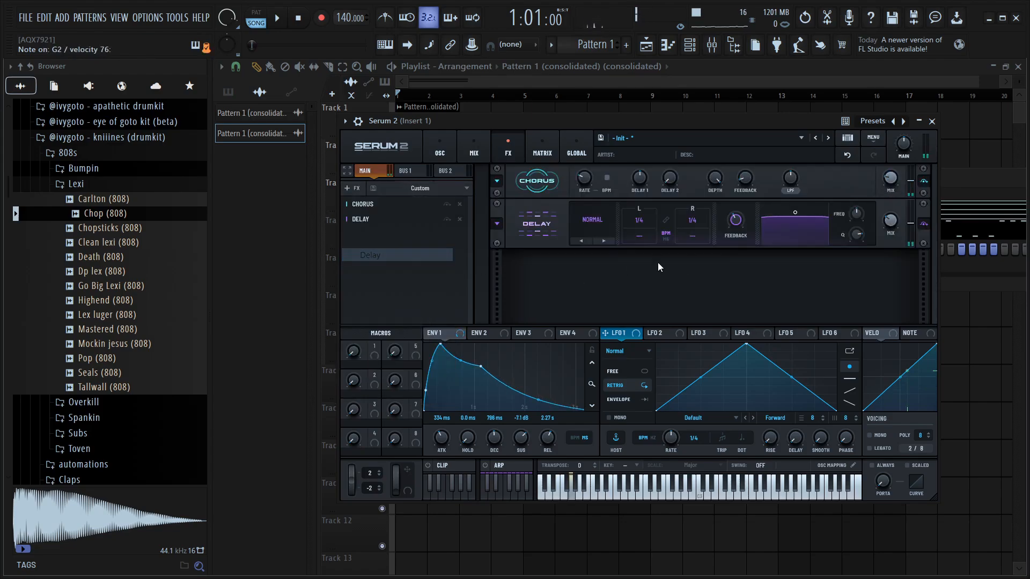
Switch the delay mode to Tap->Delay and raise its filter frequency slightly
left_click(603, 241)
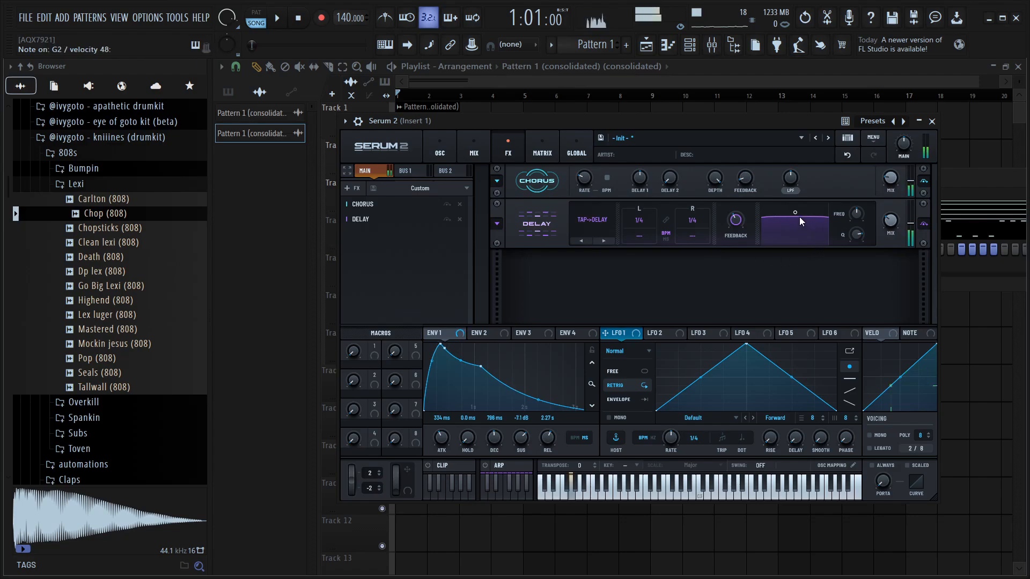
left_click_drag(800, 216, 808, 231)
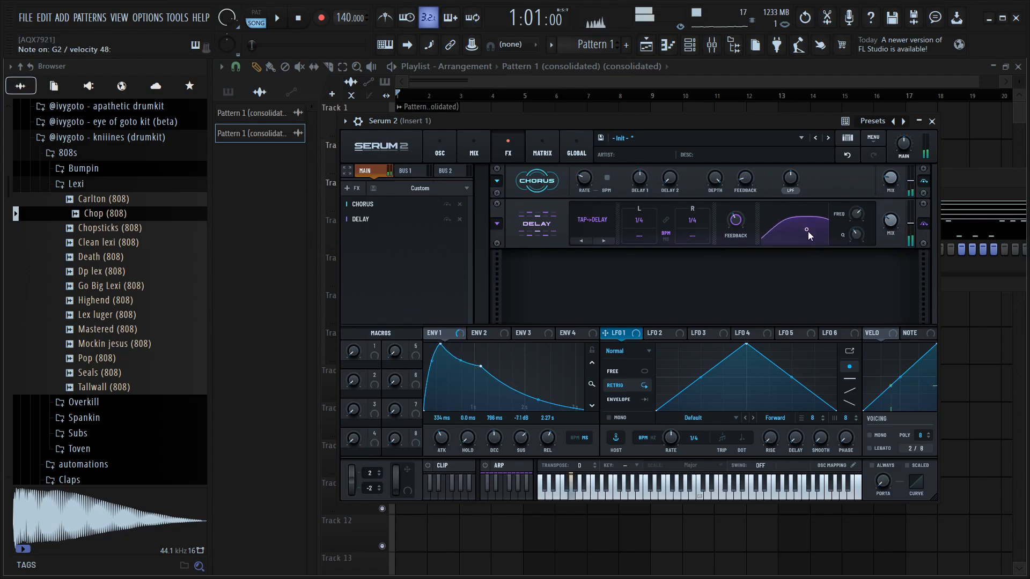
Add a Convolve effect and load the Cathedral In The Sky impulse response from the Factory Massive set
left_click(340, 195)
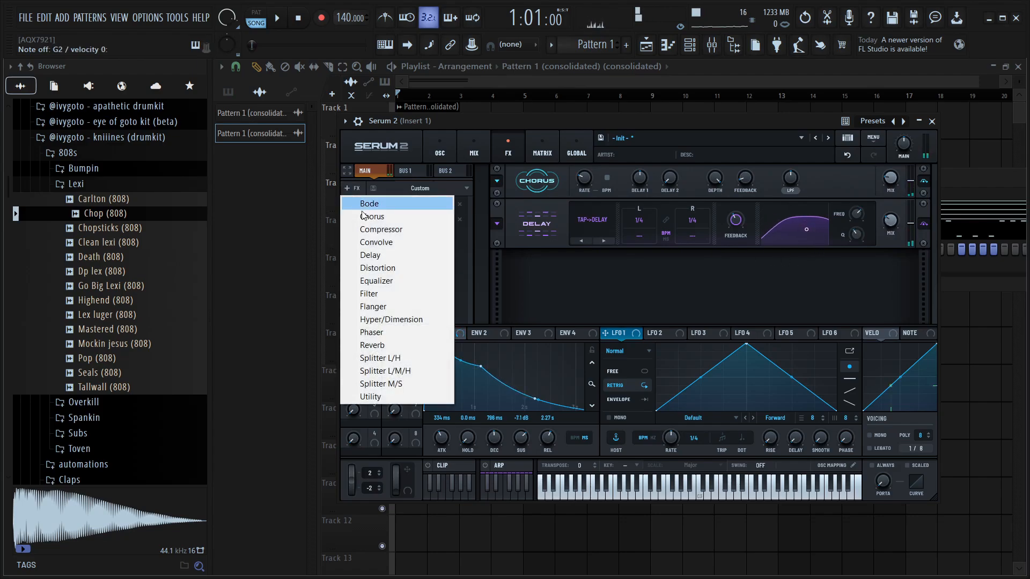
left_click(391, 243)
left_click(624, 270)
mouse_move(613, 295)
mouse_move(694, 336)
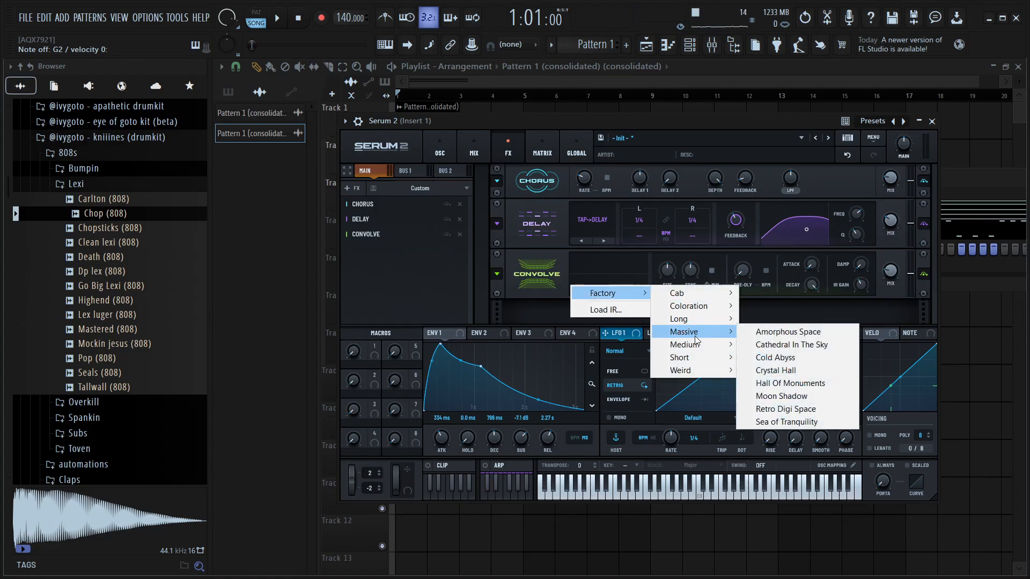
left_click(793, 345)
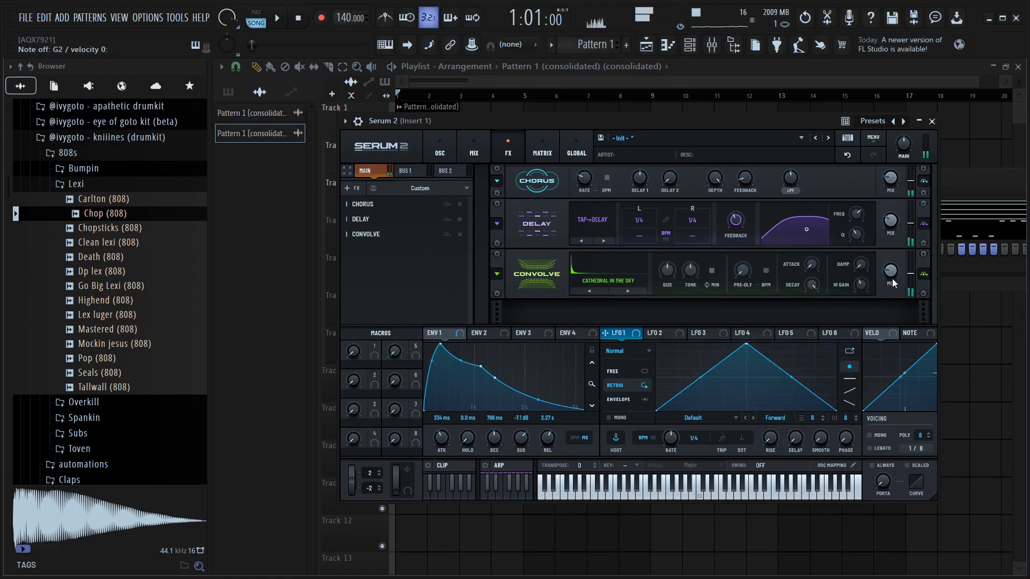
Set OSC A's warp mode to the Spectral Comb warp
left_click(451, 153)
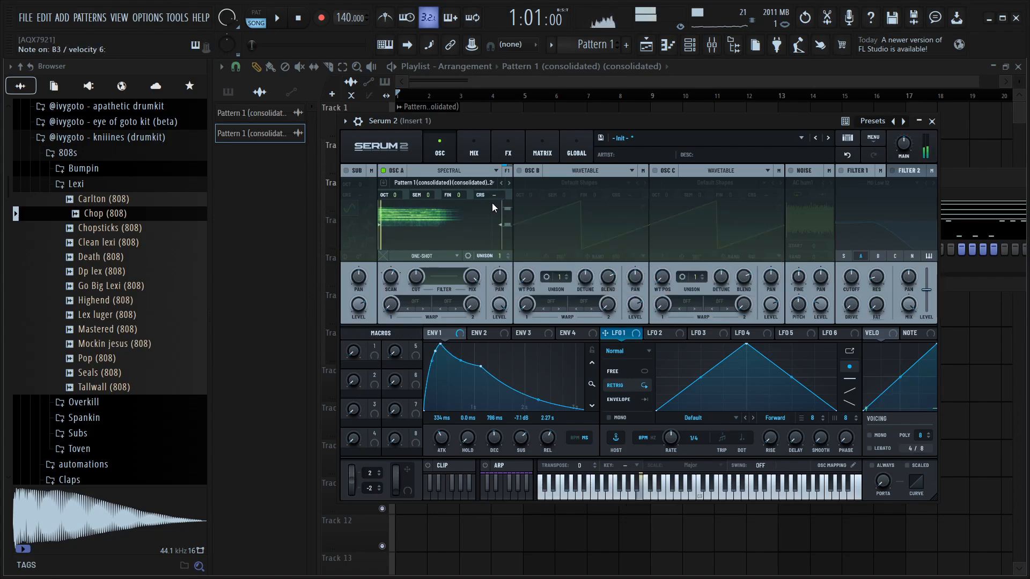
left_click(423, 298)
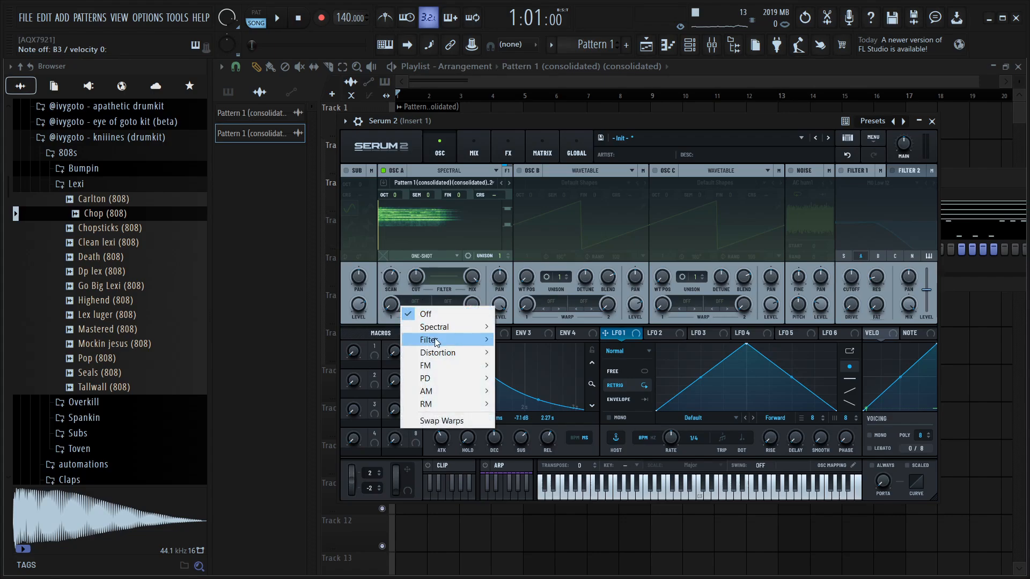
mouse_move(449, 334)
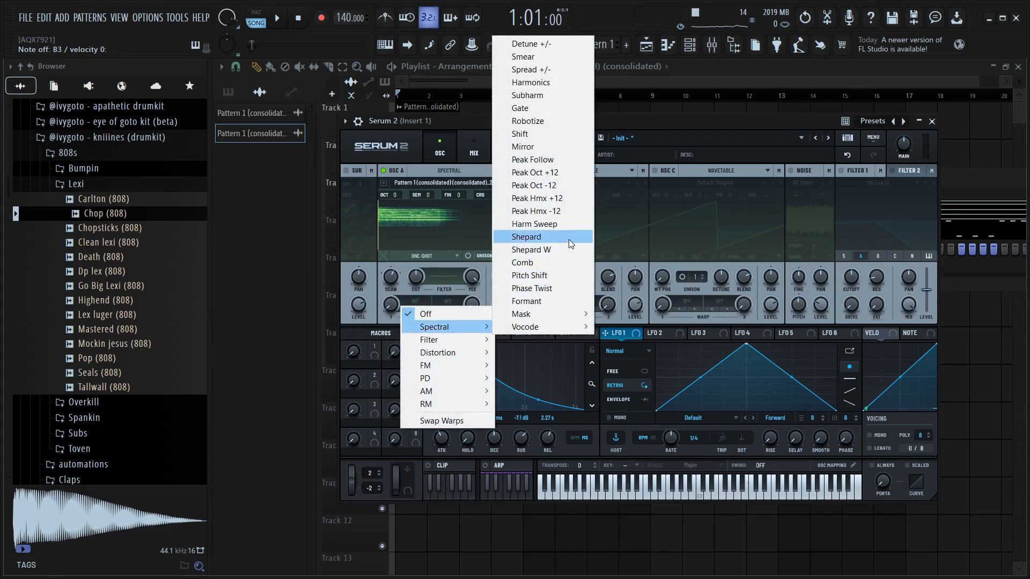
left_click(534, 265)
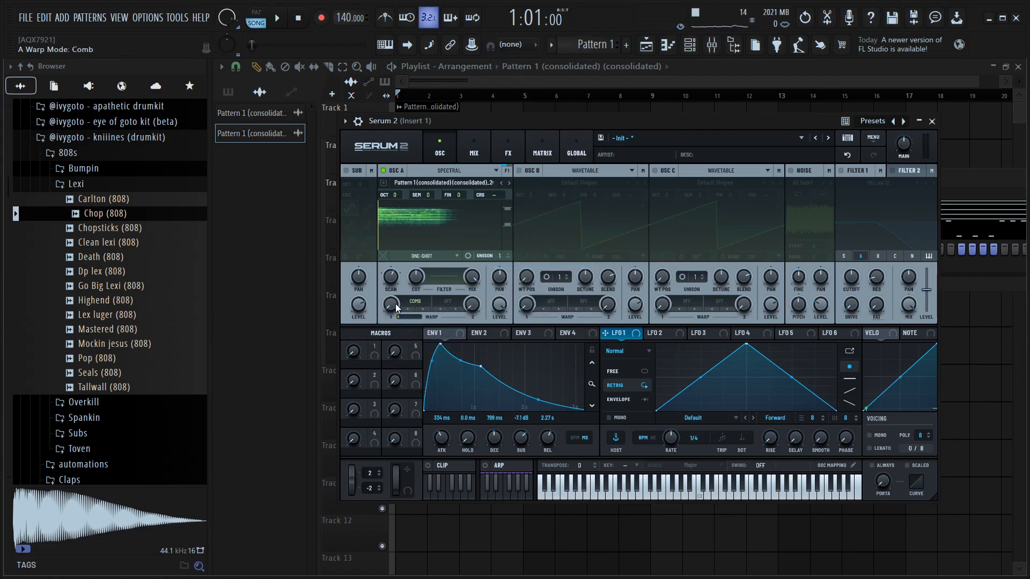
Assign LFO 1 to OSC A's Comb warp amount and set its modulation depth
left_click_drag(396, 304, 404, 292)
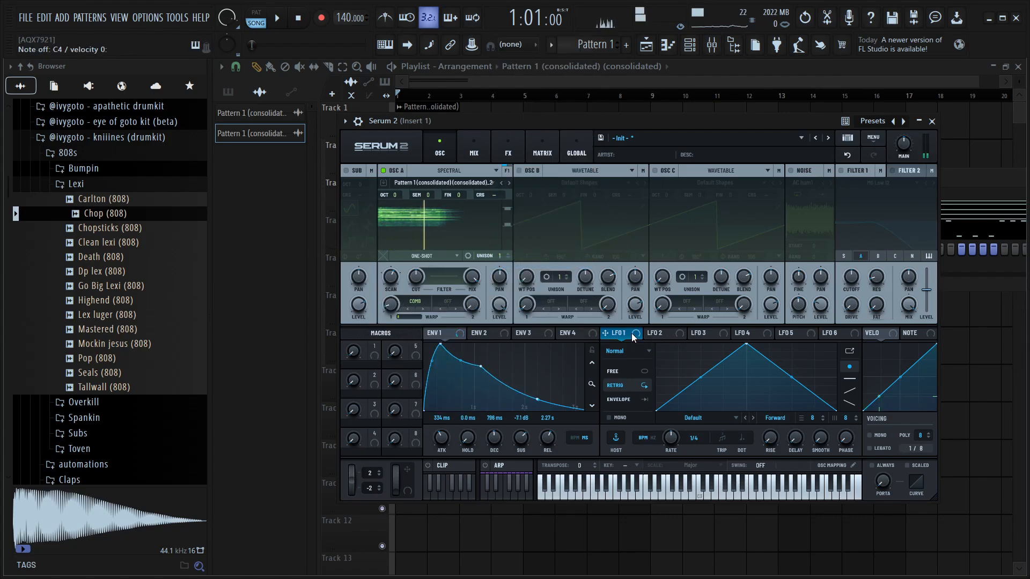
left_click_drag(631, 333, 393, 299)
left_click_drag(393, 298, 391, 306)
Set LFO 1's rate to 2 bar and reshape it into a quick rise with a curved decaying fall
left_click_drag(669, 438, 662, 456)
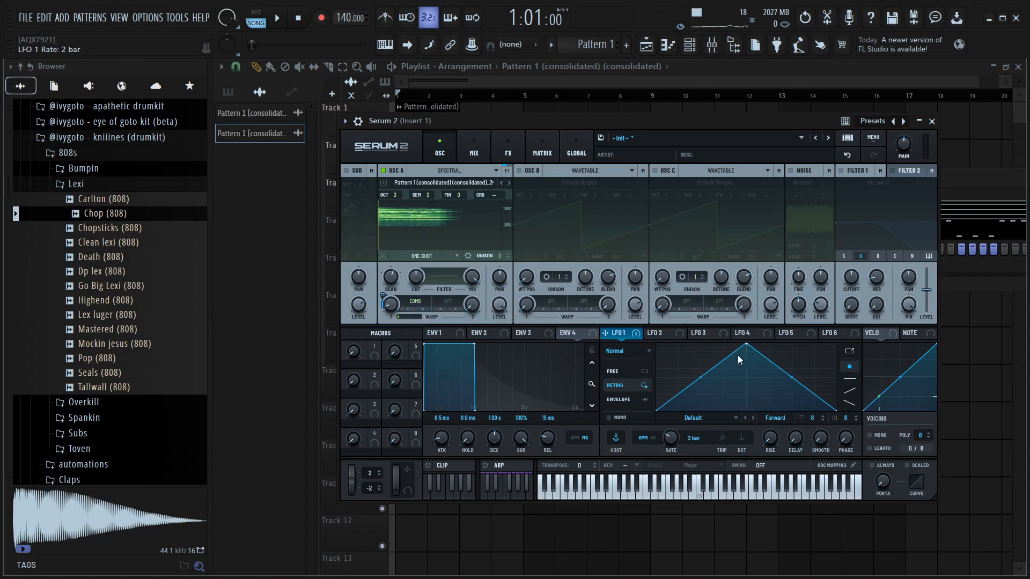
left_click_drag(747, 345, 679, 344)
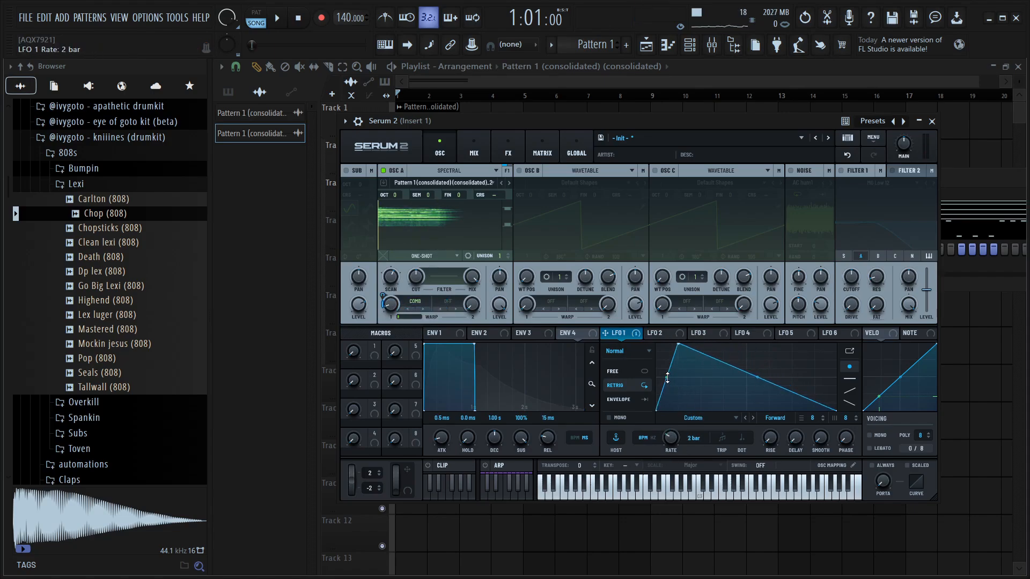
left_click_drag(667, 378, 755, 382)
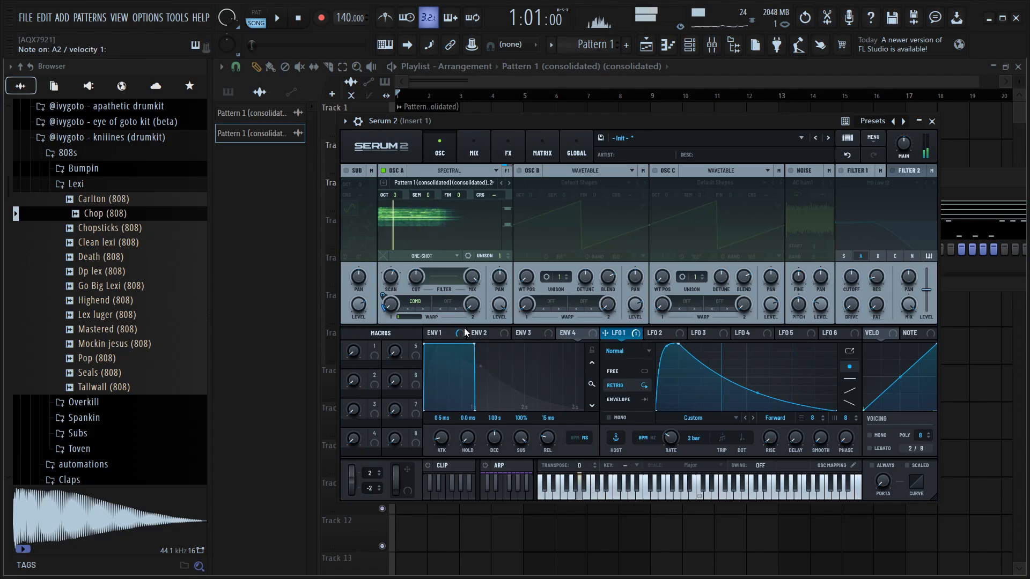
Add a Distortion effect at the top of the FX chain and lower its mix and drive
left_click(480, 141)
left_click(507, 147)
left_click(354, 190)
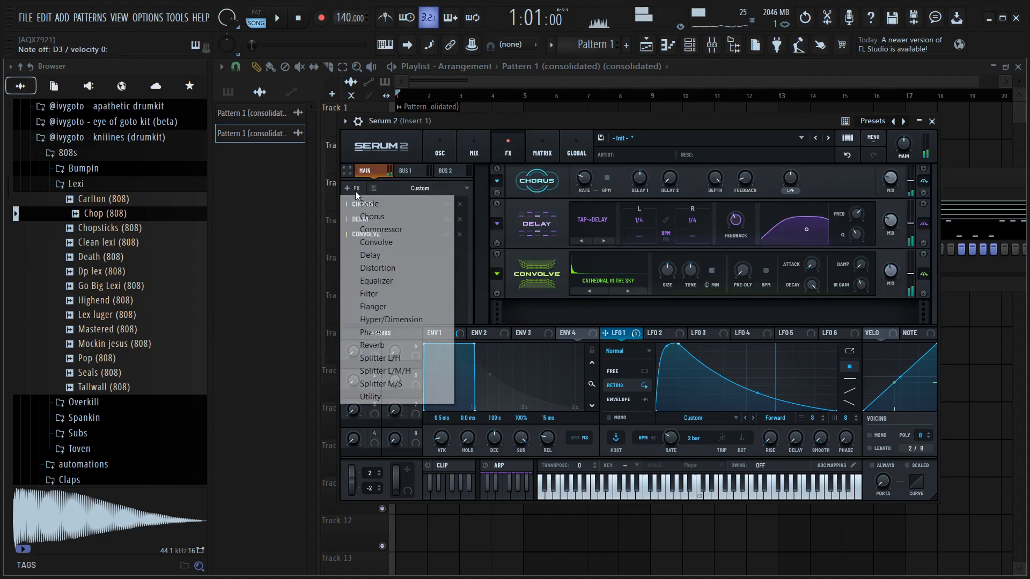
left_click(377, 268)
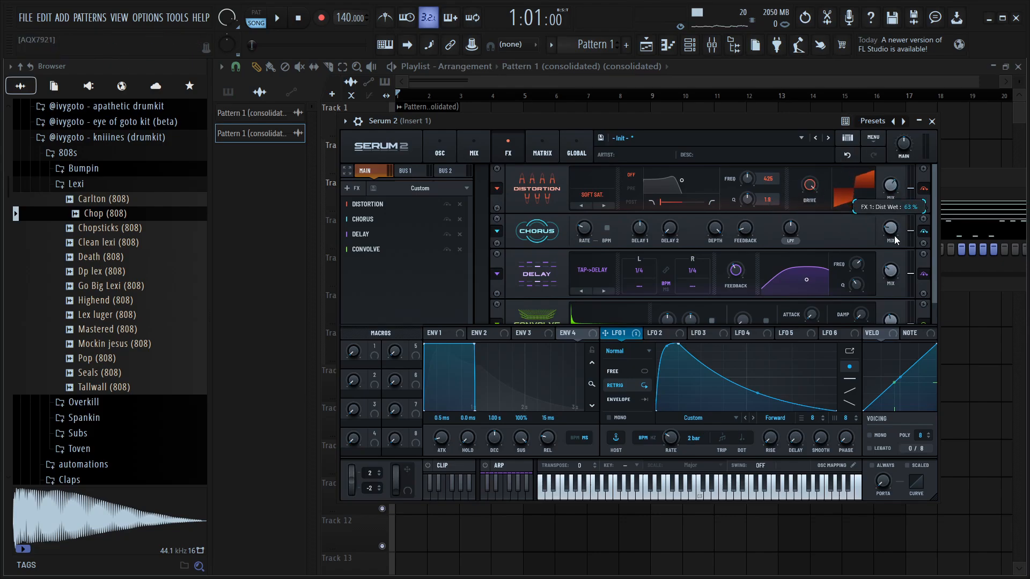
left_click_drag(894, 237, 894, 244)
left_click_drag(810, 186, 812, 217)
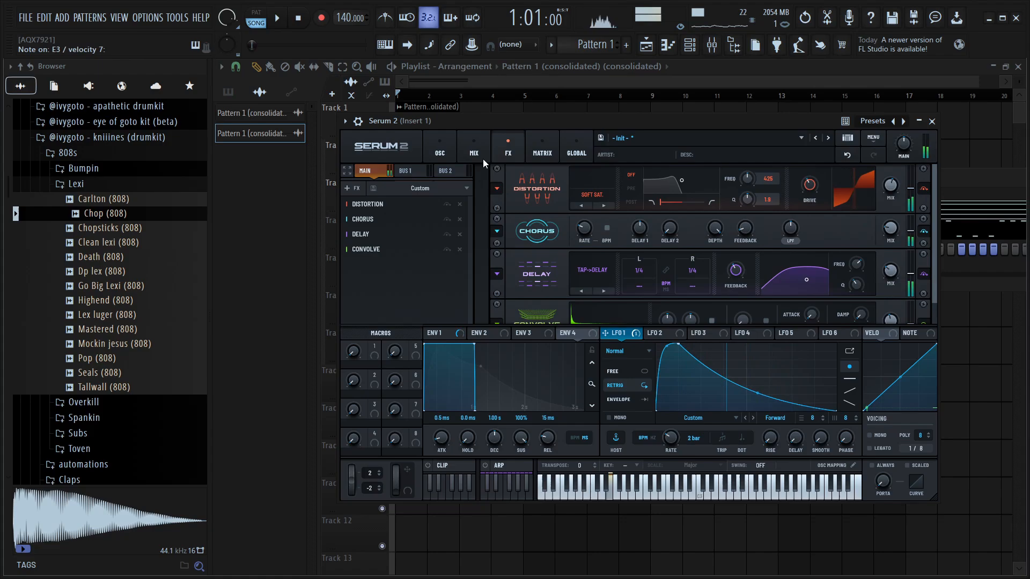
In the modulation matrix, route OSC A as a source to Main Tuning and set a small amount
left_click(450, 153)
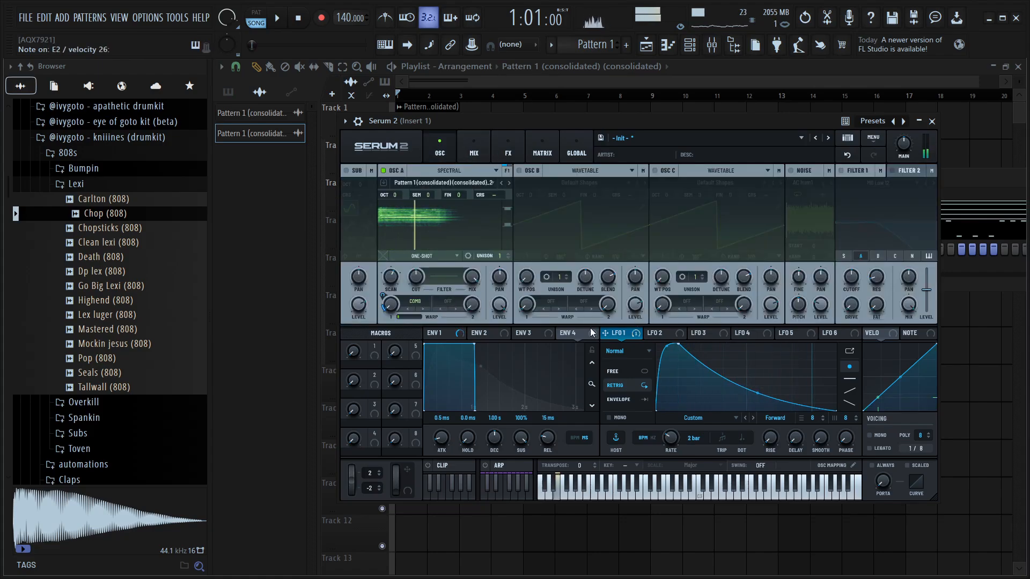
left_click(541, 152)
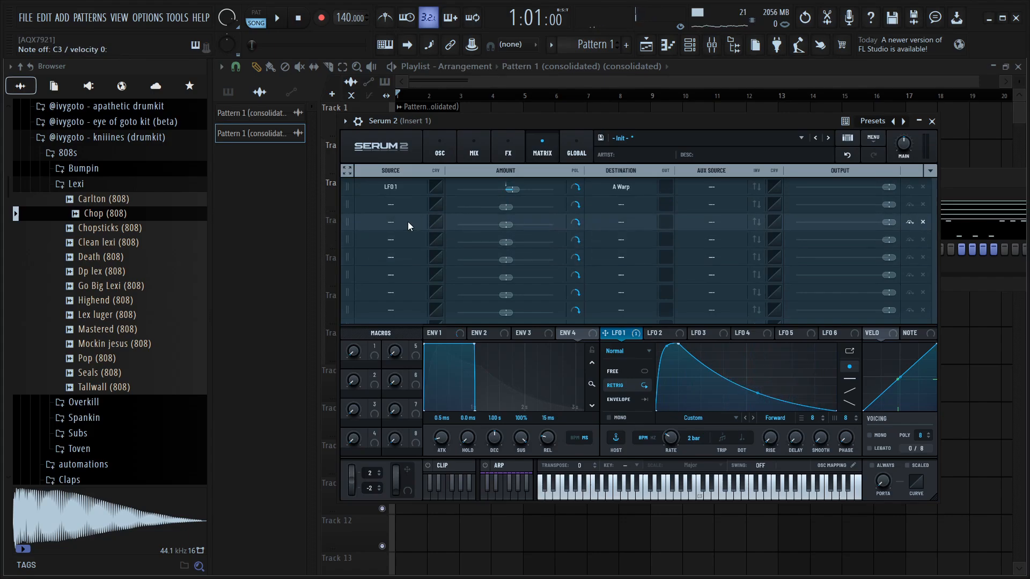
left_click(394, 206)
mouse_move(390, 272)
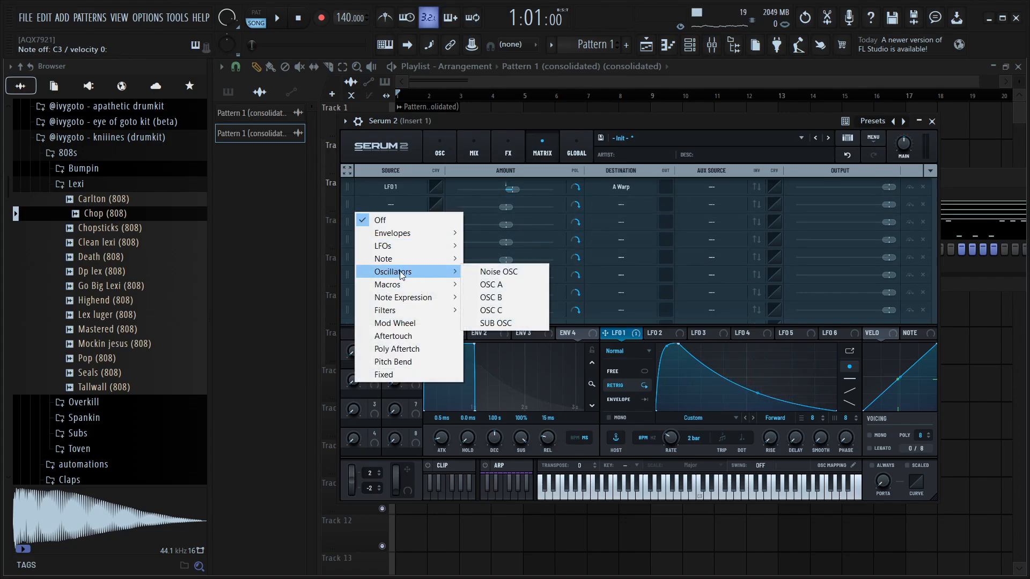
left_click(494, 289)
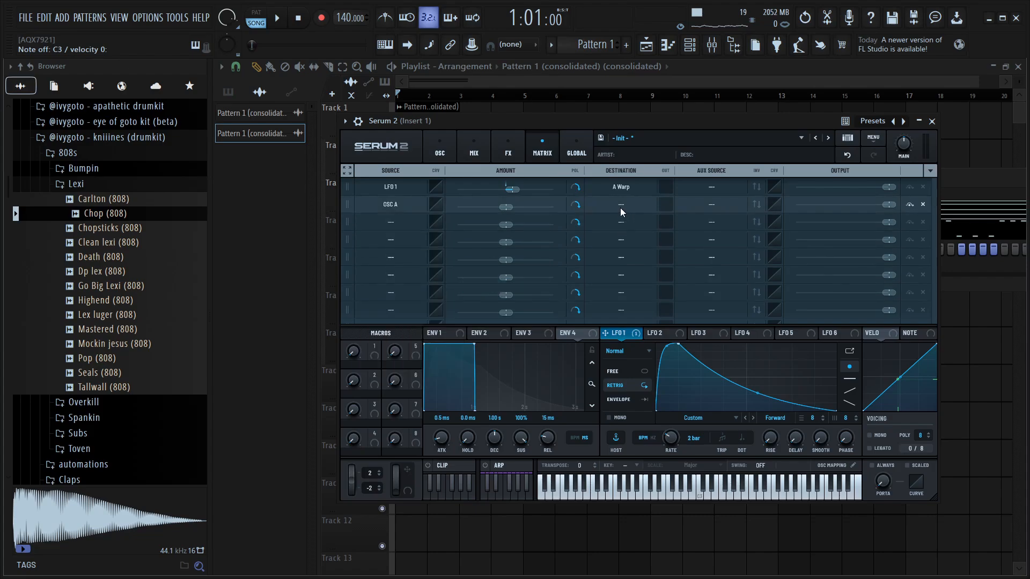
left_click(620, 206)
mouse_move(627, 441)
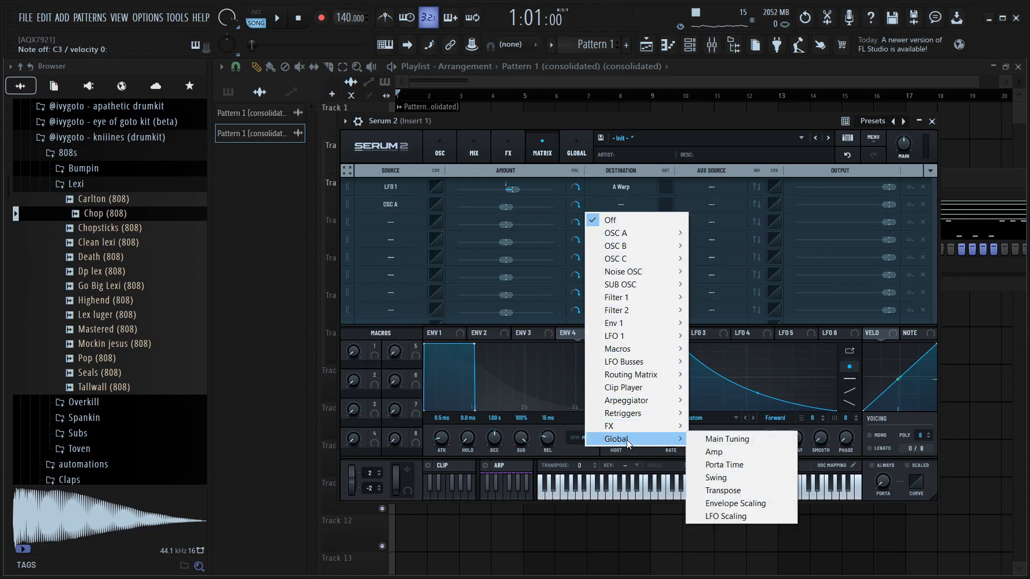
left_click(745, 440)
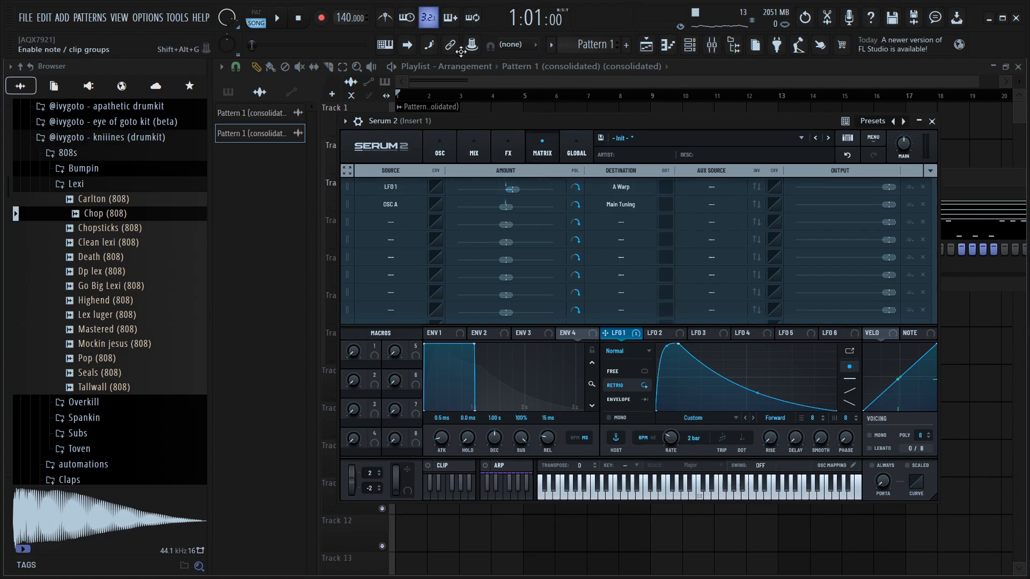
left_click_drag(507, 208, 528, 214)
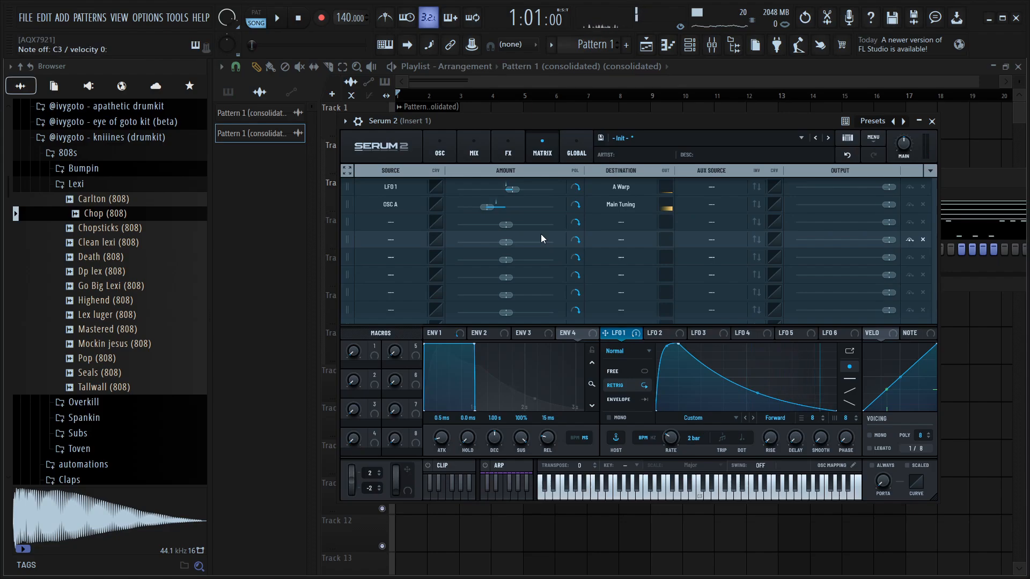
Load Chroma into the Serum insert's second mixer slot, set its key to C minor and widen the tuned blend
left_click(713, 46)
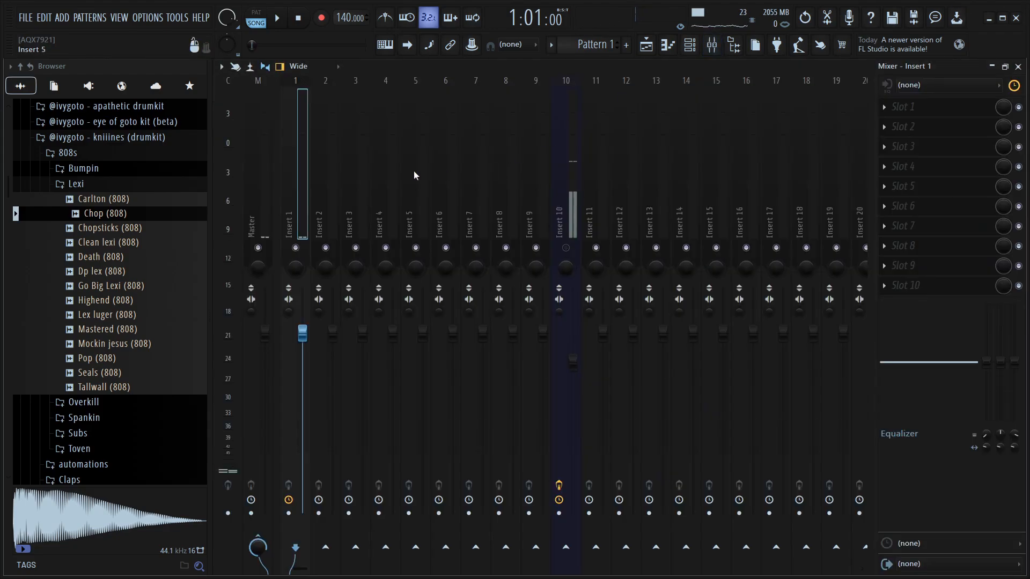
left_click(911, 127)
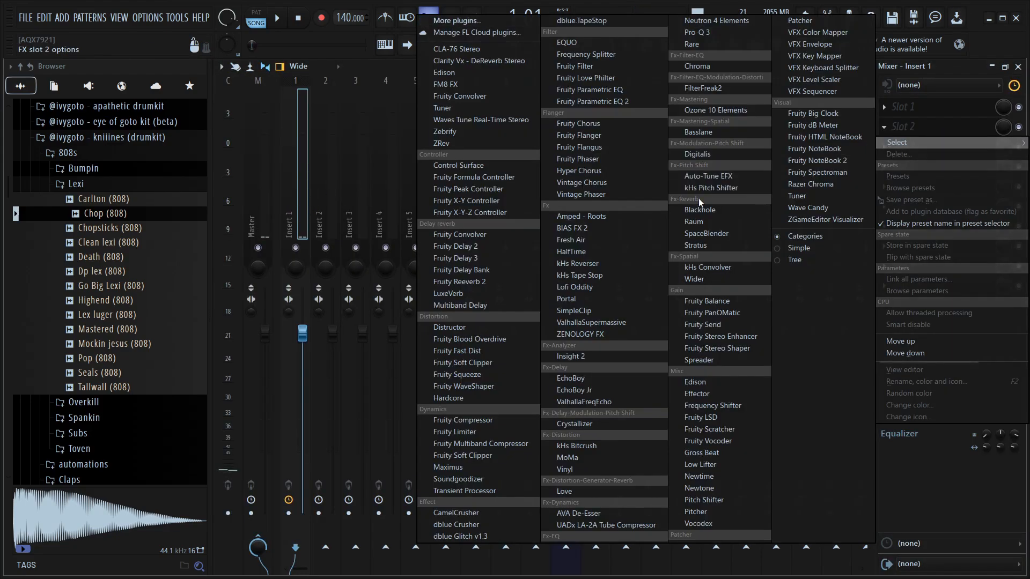
left_click(697, 66)
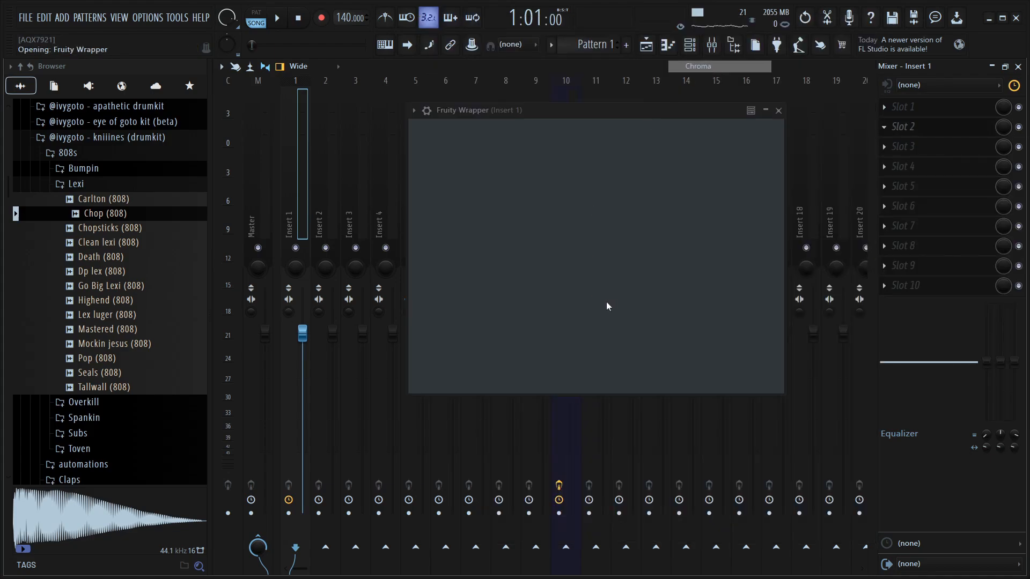
left_click(668, 353)
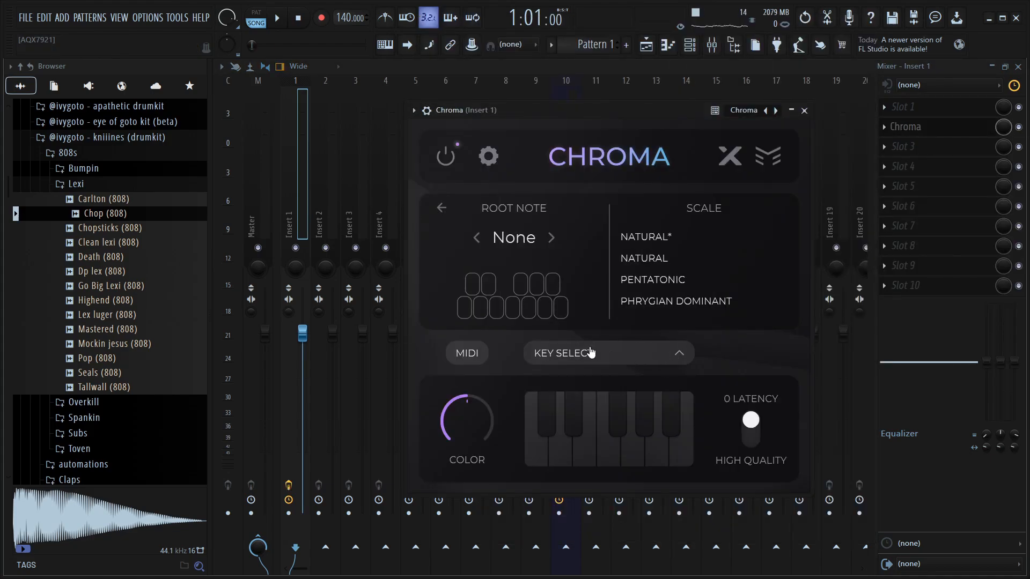
left_click(464, 319)
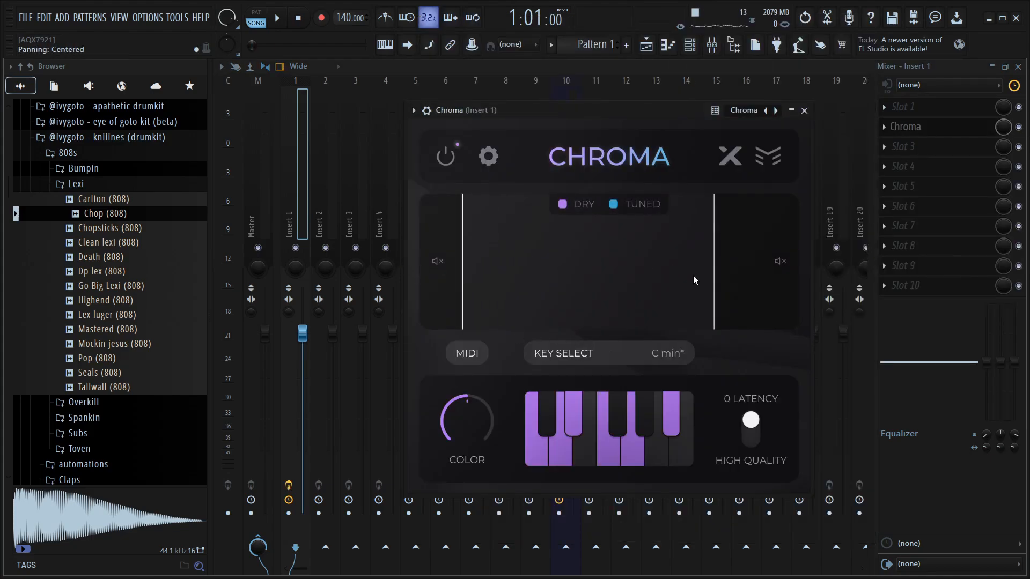
left_click_drag(716, 264, 762, 264)
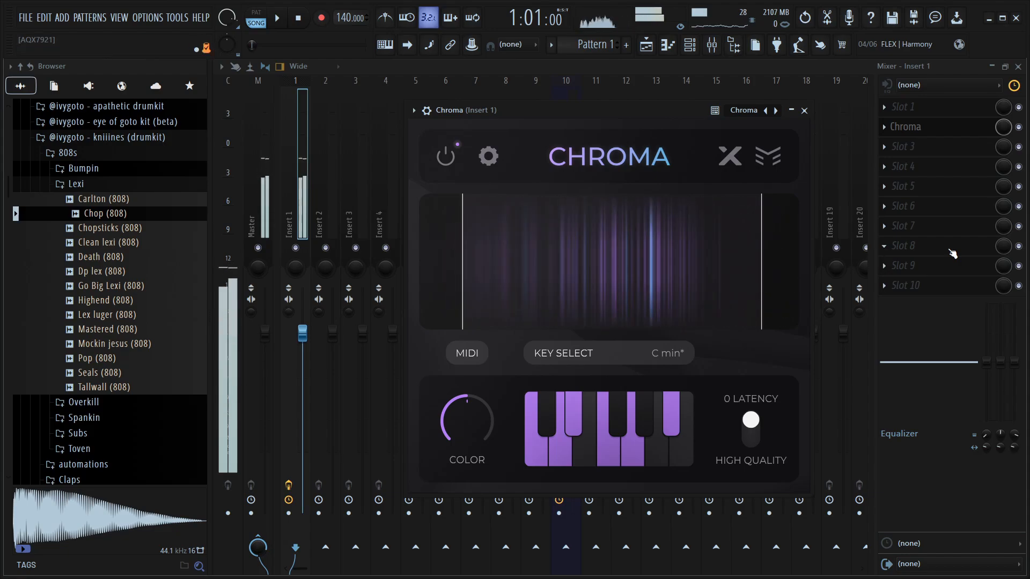
Load Soundtoys SpaceBlender into the third mixer slot and close its window
left_click(944, 146)
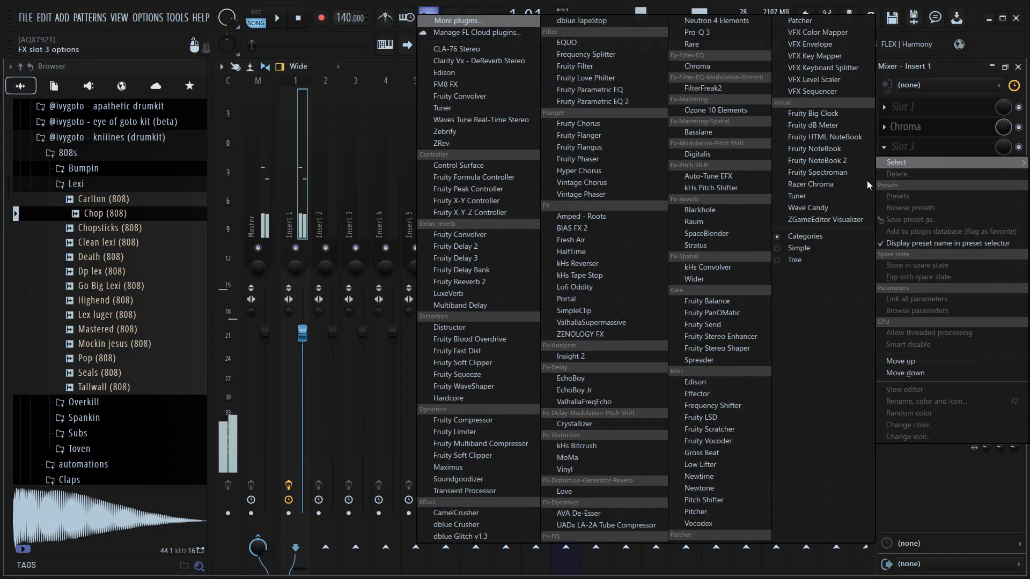
left_click(732, 234)
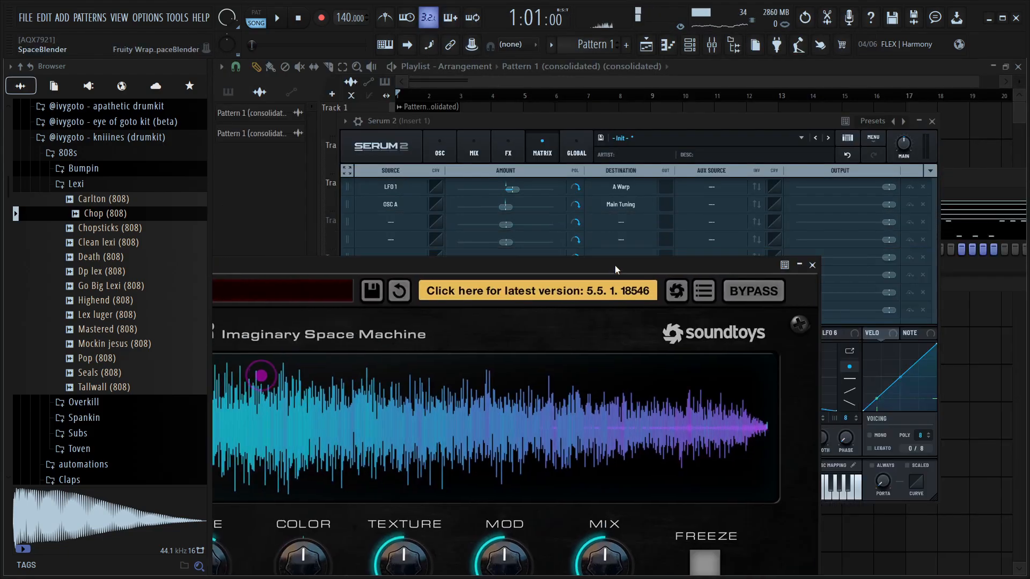
left_click(820, 266)
Return to the oscillator page and inspect envelope 1 and the modulation assigned to OSC A's warp
left_click(452, 156)
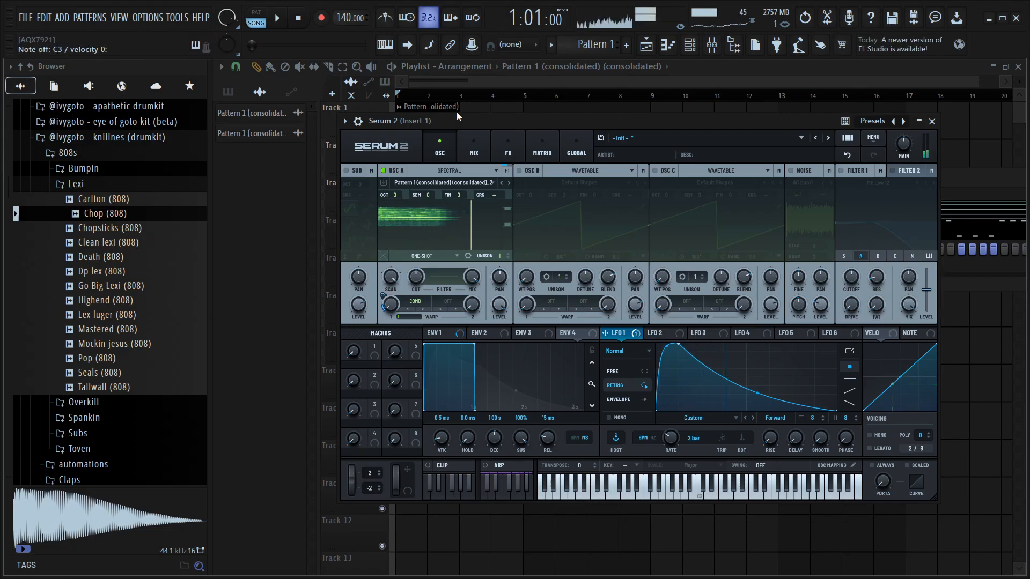
left_click(444, 333)
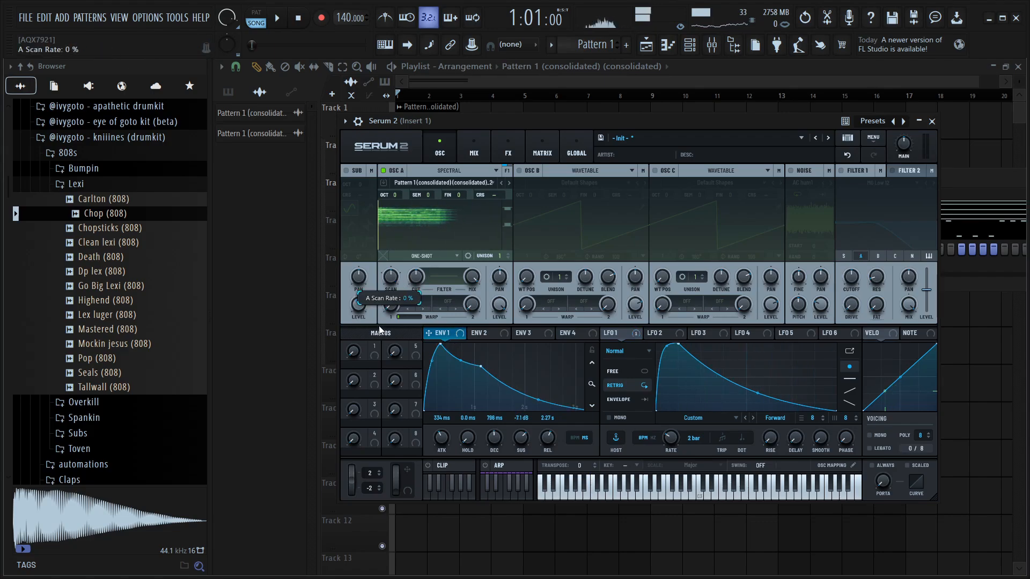
mouse_move(383, 307)
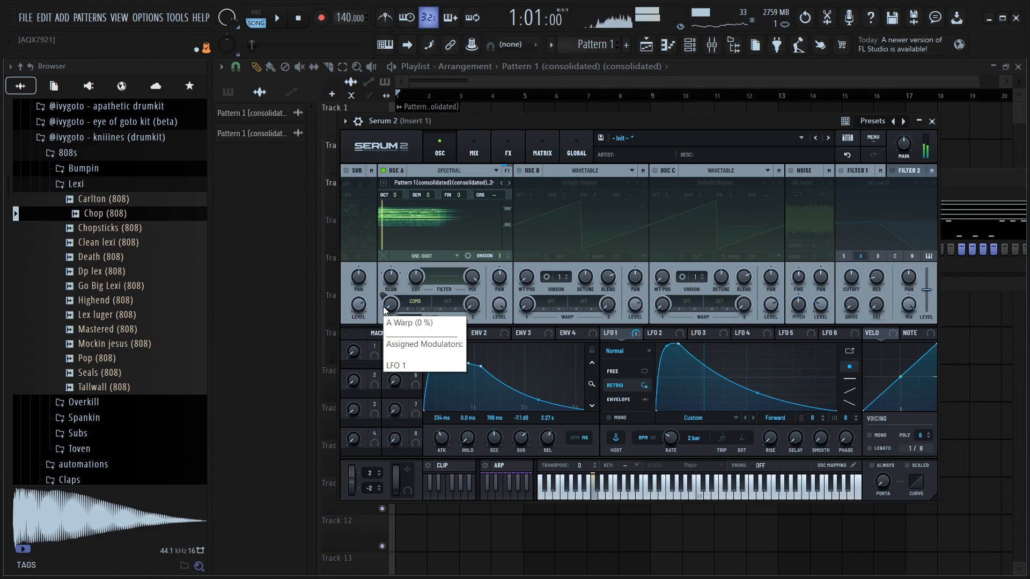